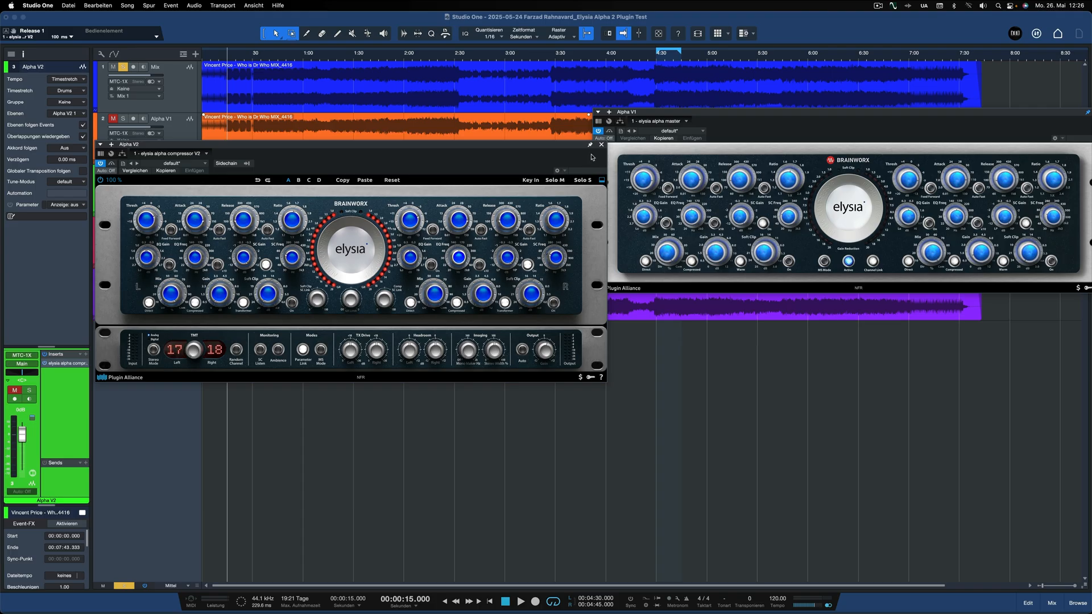
# Close the Alpha V2 and Alpha V1 plug-in windows and show the mixer console.
pyautogui.click(1060, 48)
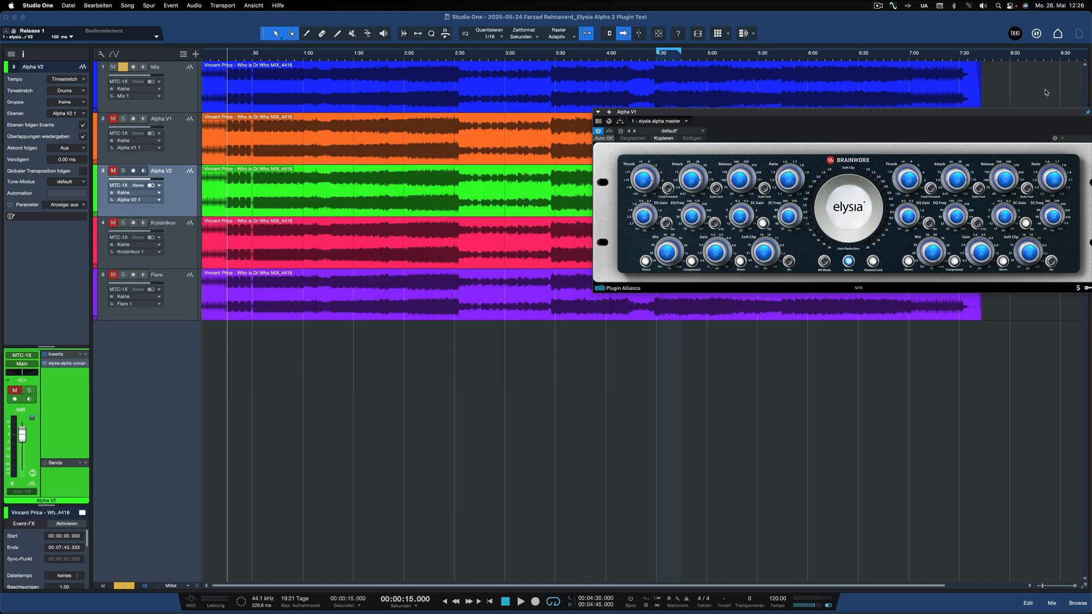
pyautogui.moveTo(1039, 115); pyautogui.dragTo(848, 124)
pyautogui.click(908, 121)
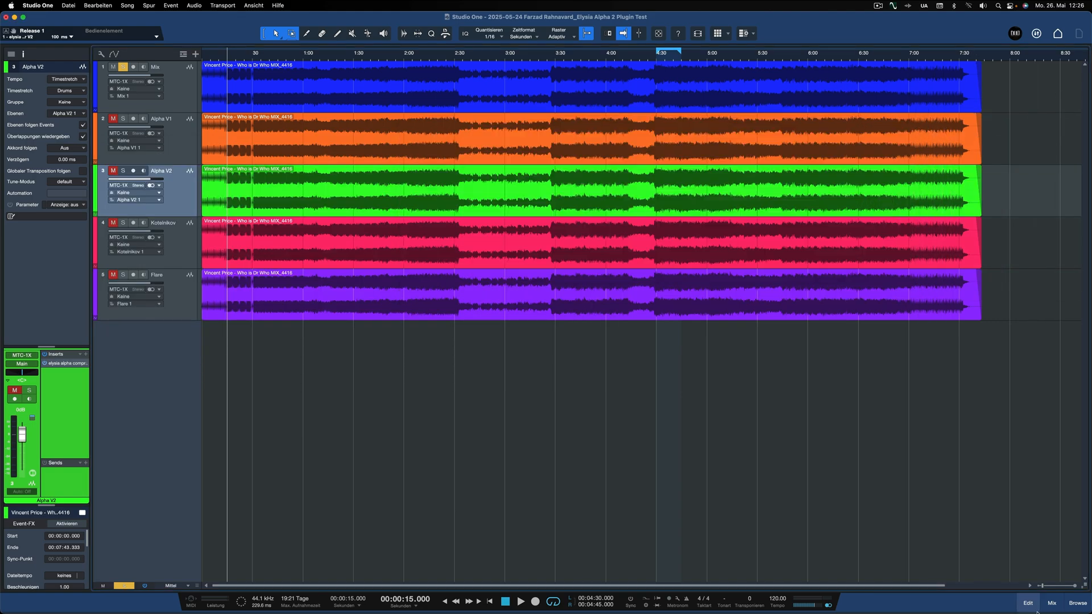
pyautogui.click(1052, 603)
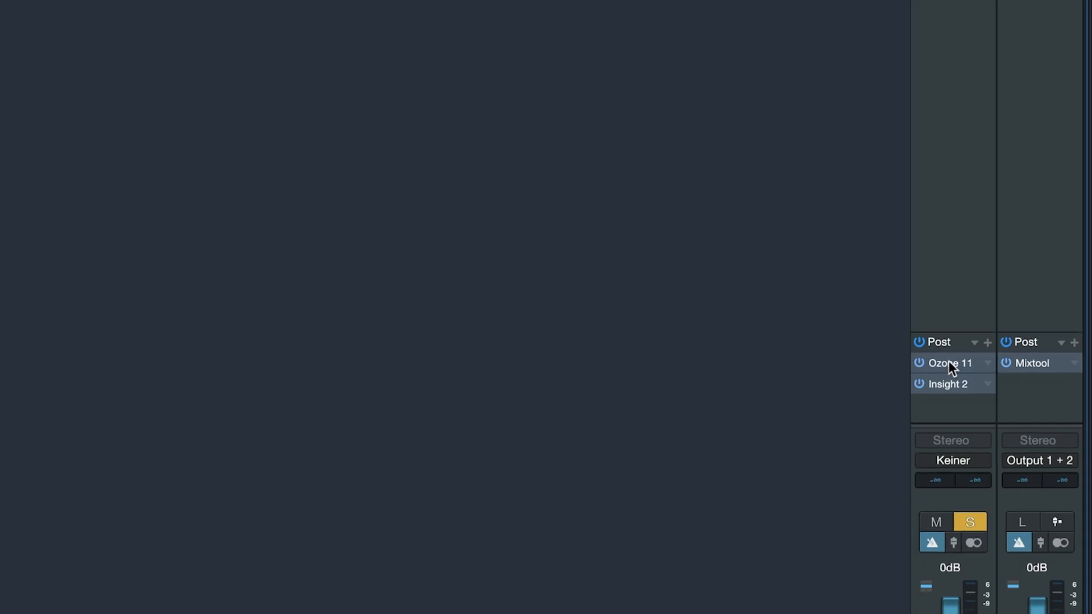
# Open Ozone 11 on the Main bus and inspect its Vintage Limiter and Maximizer settings.
pyautogui.click(948, 364)
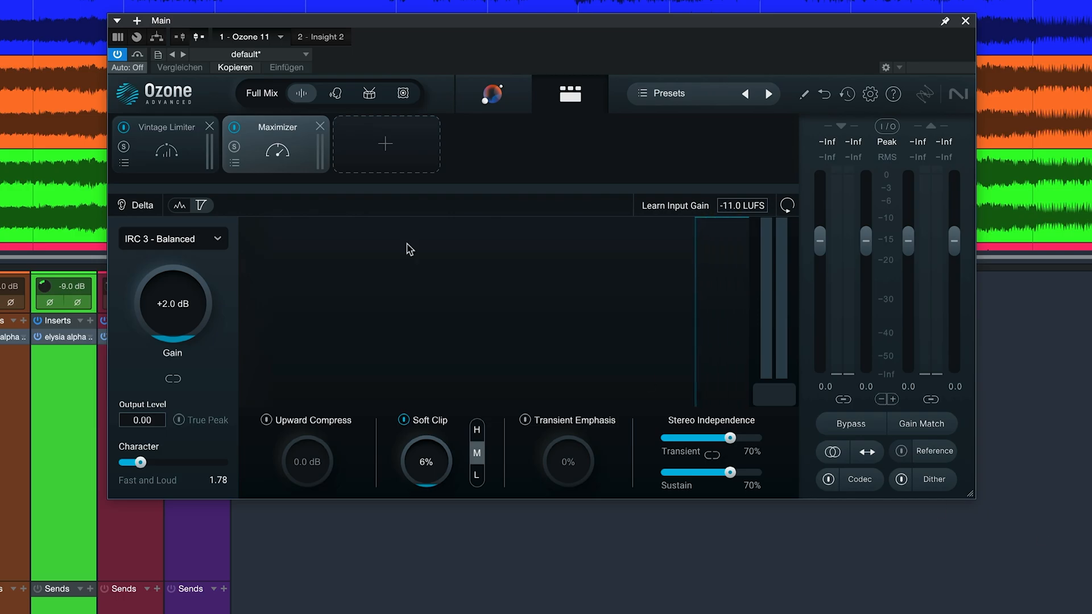
pyautogui.click(177, 147)
pyautogui.click(270, 132)
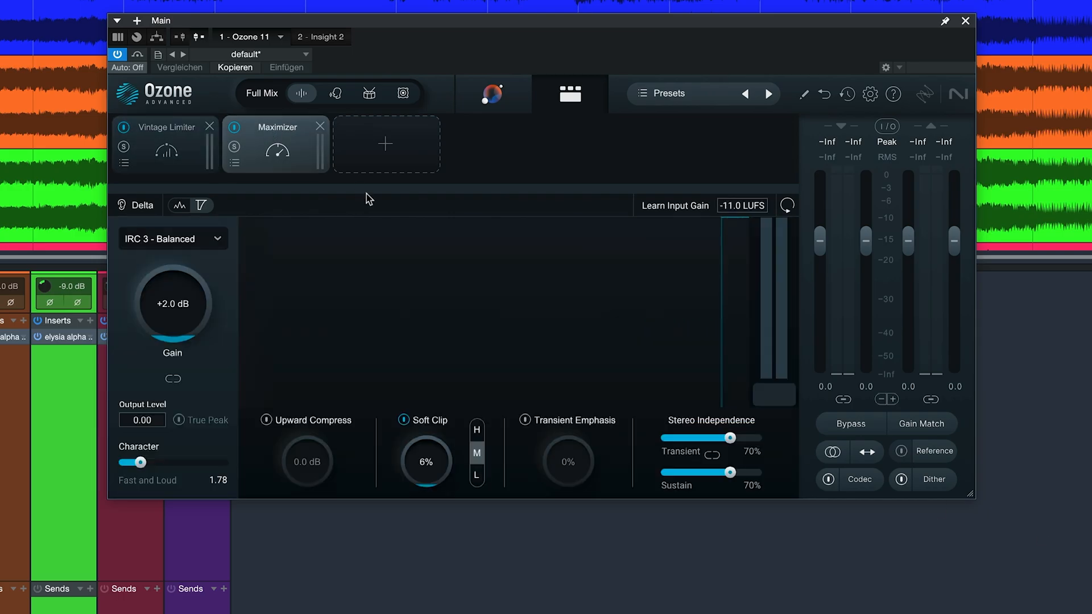
pyautogui.click(167, 132)
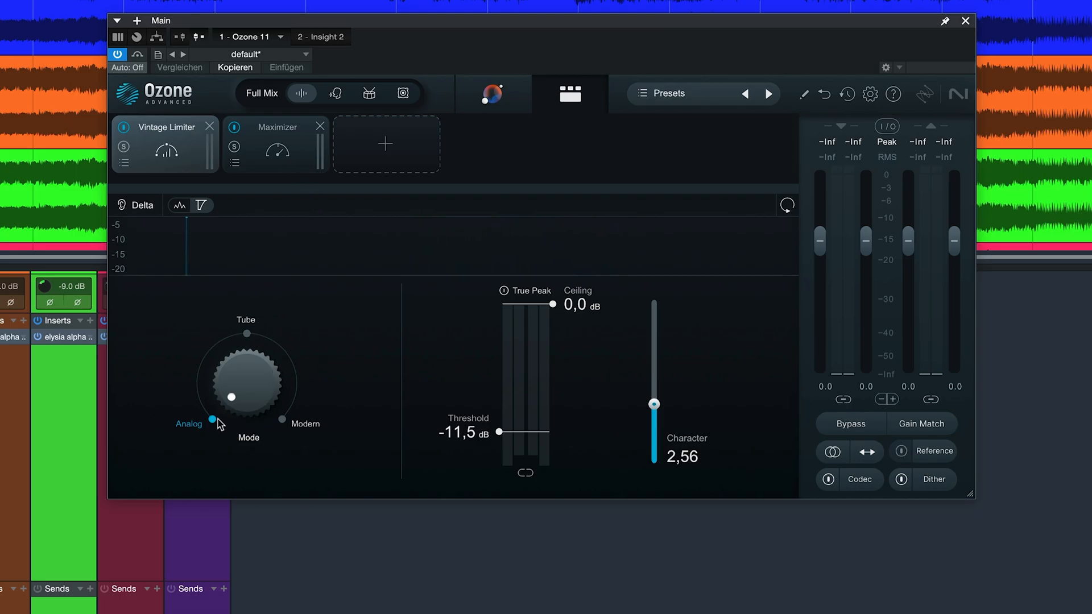
pyautogui.click(278, 135)
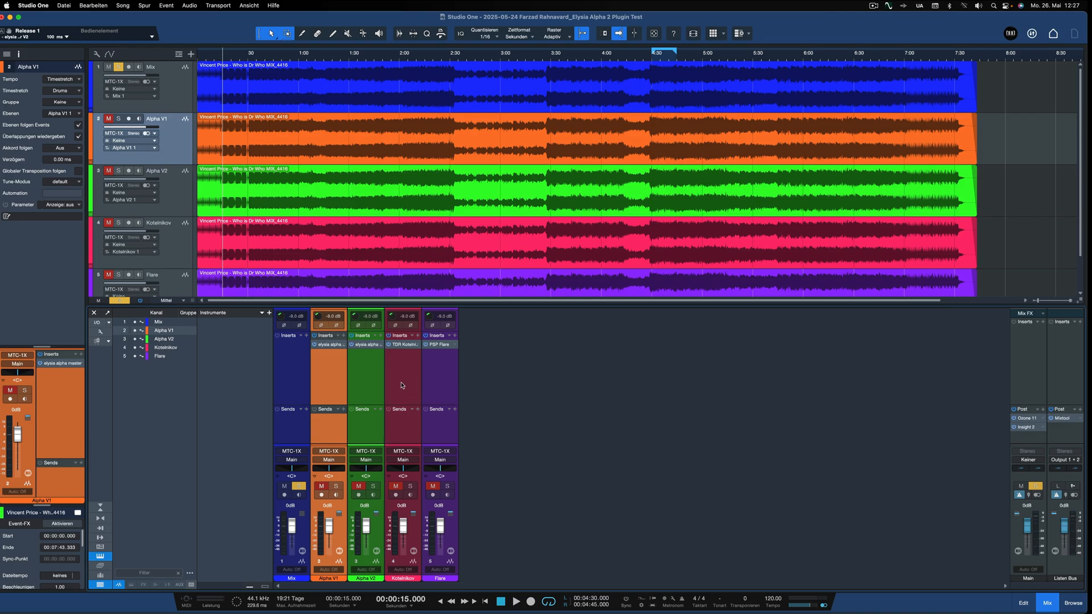
# Inspect the TDR Kotelnikov insert on the Kotelnikov channel, close it, and open PSP Flare on the Flare channel.
pyautogui.click(403, 370)
pyautogui.click(404, 345)
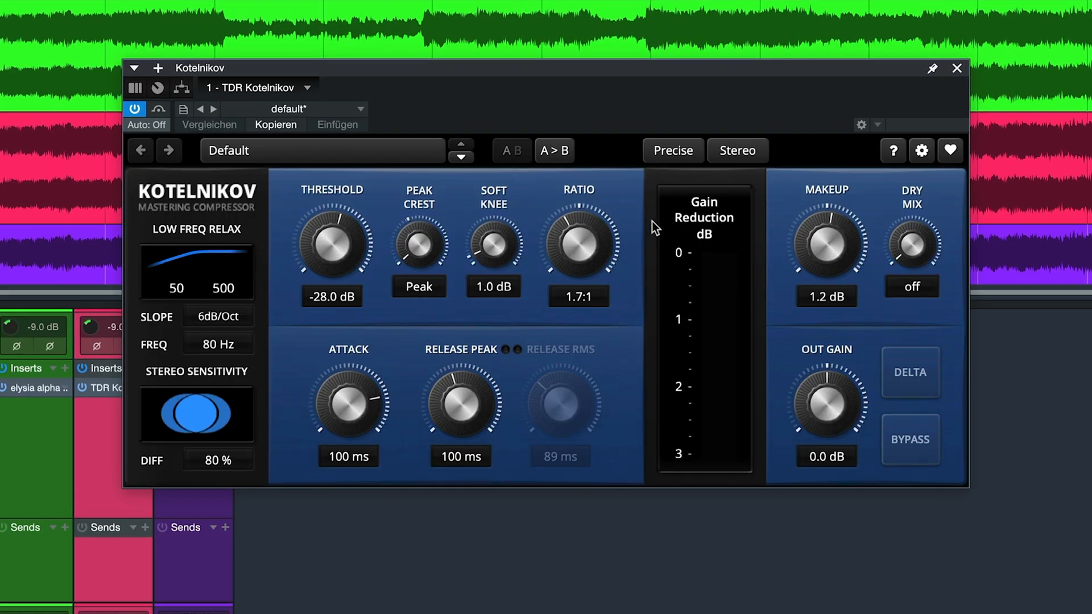
pyautogui.click(957, 69)
pyautogui.click(439, 364)
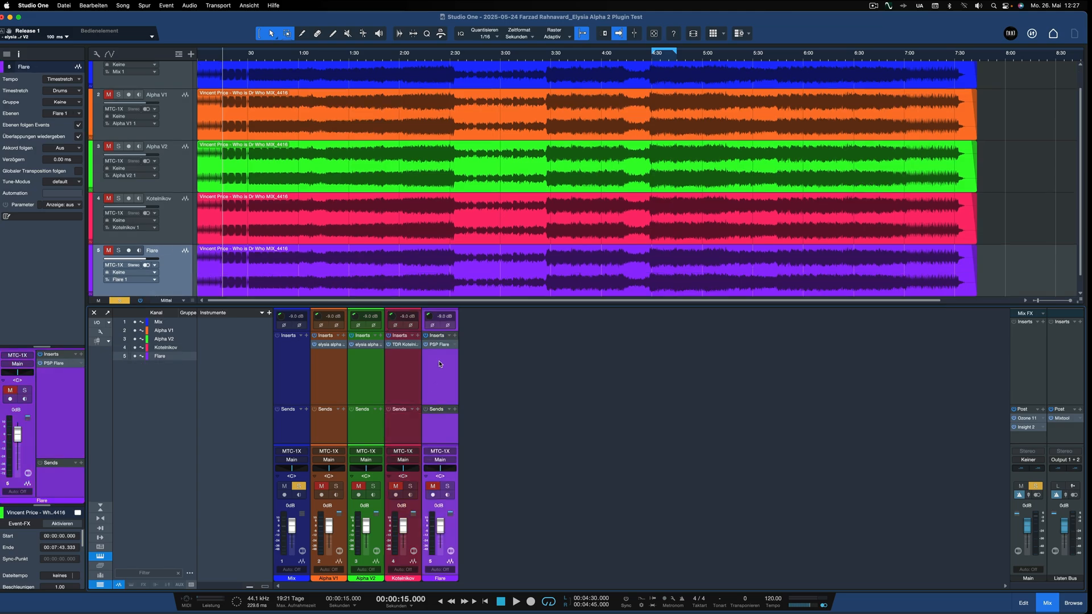
pyautogui.click(440, 344)
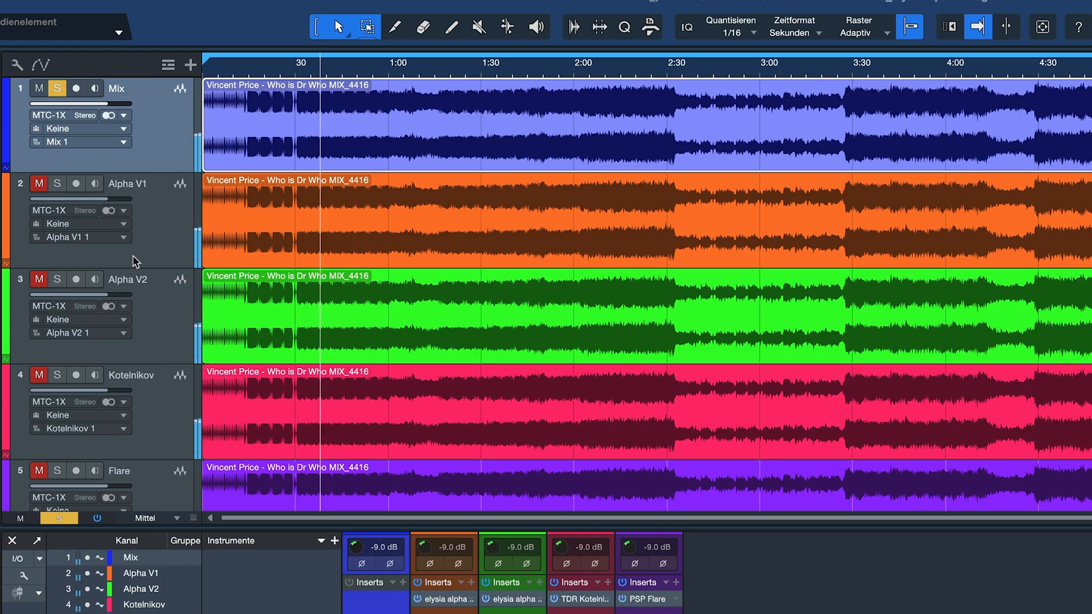
# Open the elysia alpha master plug-in of the Alpha V1 track and move its window down to uncover the tracks.
pyautogui.click(152, 254)
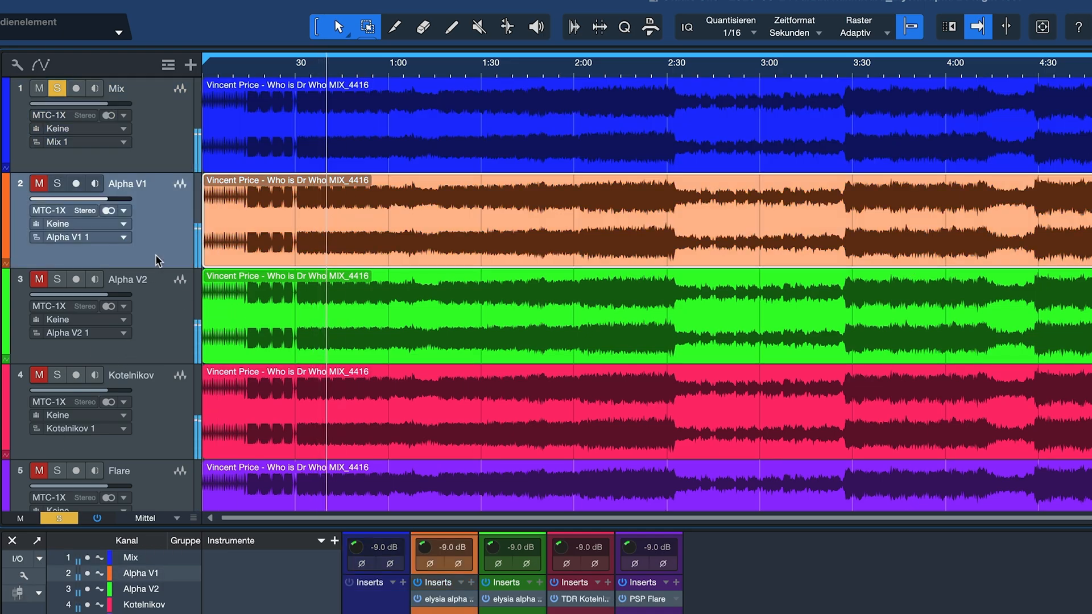
pyautogui.doubleClick(20, 368)
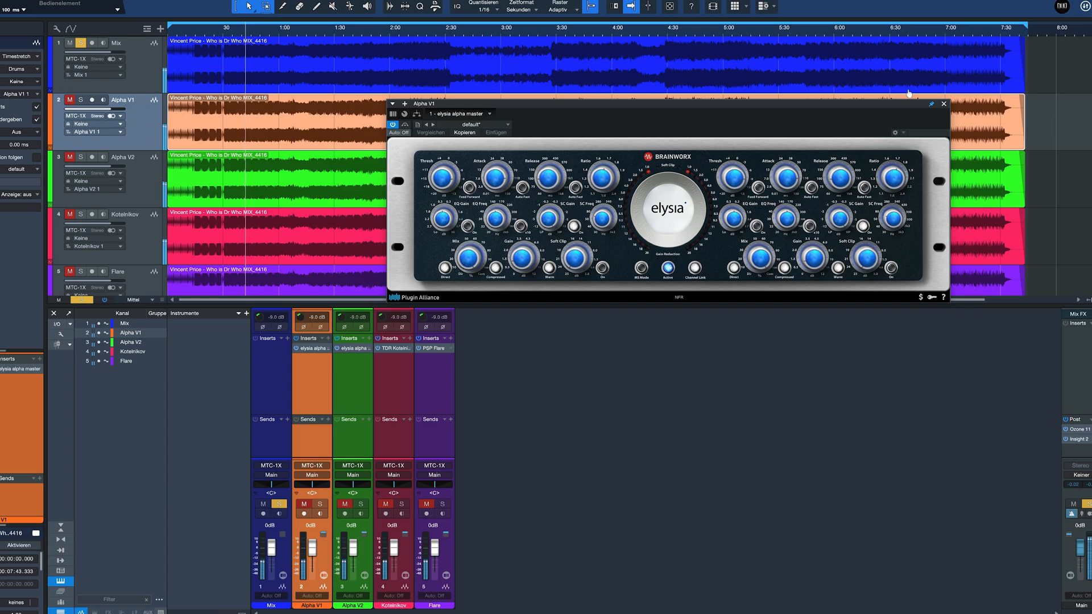
pyautogui.moveTo(913, 106); pyautogui.dragTo(1041, 271)
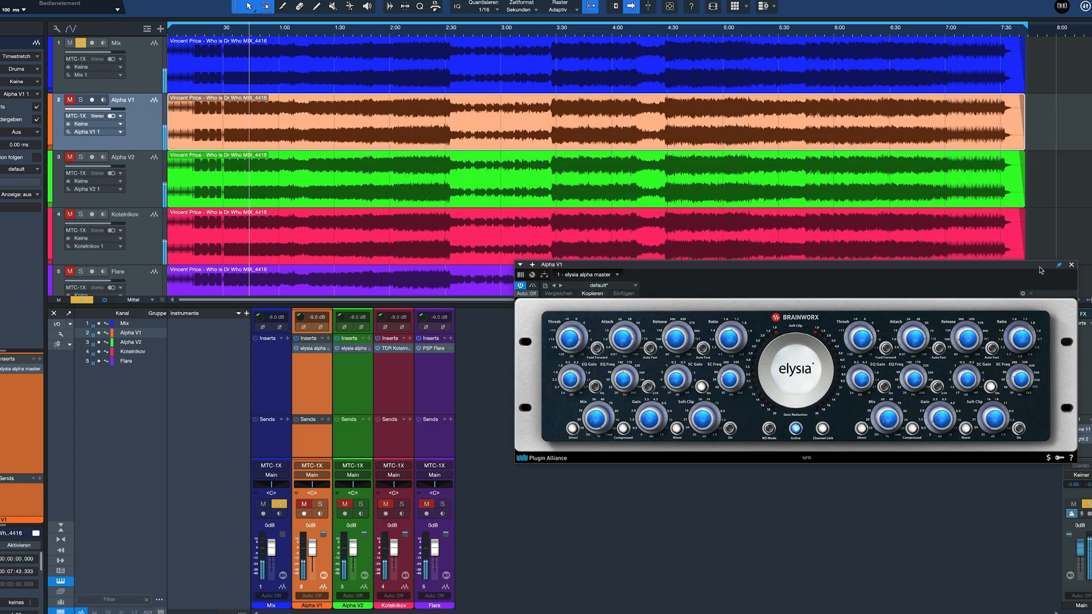
# Open the elysia alpha compressor V2 of the Alpha V2 track and arrange both elysia windows below the track headers.
pyautogui.click(156, 187)
pyautogui.doubleClick(26, 371)
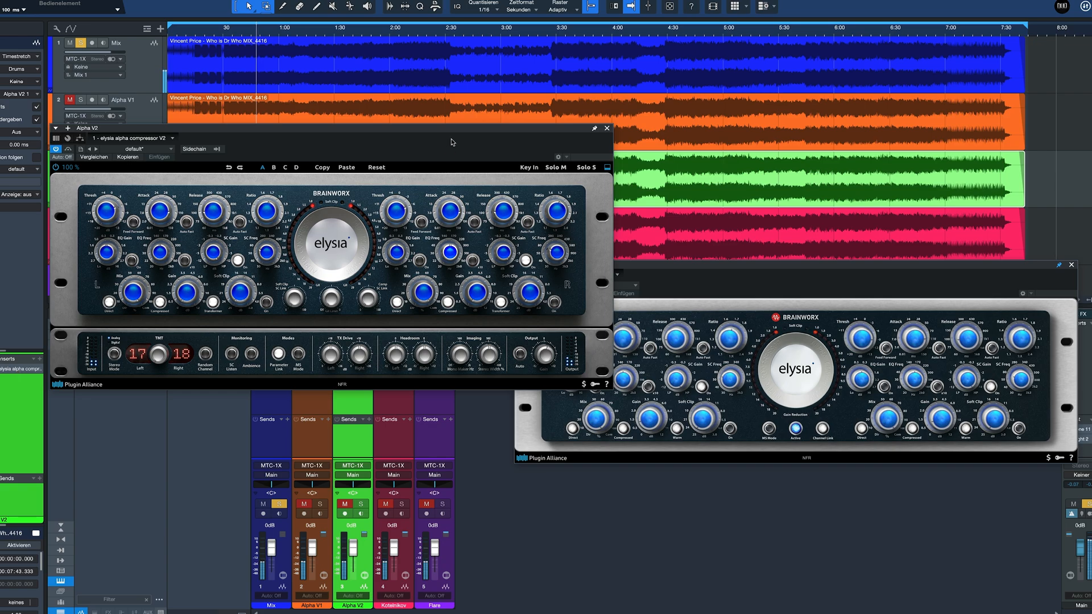
pyautogui.moveTo(454, 130); pyautogui.dragTo(615, 300)
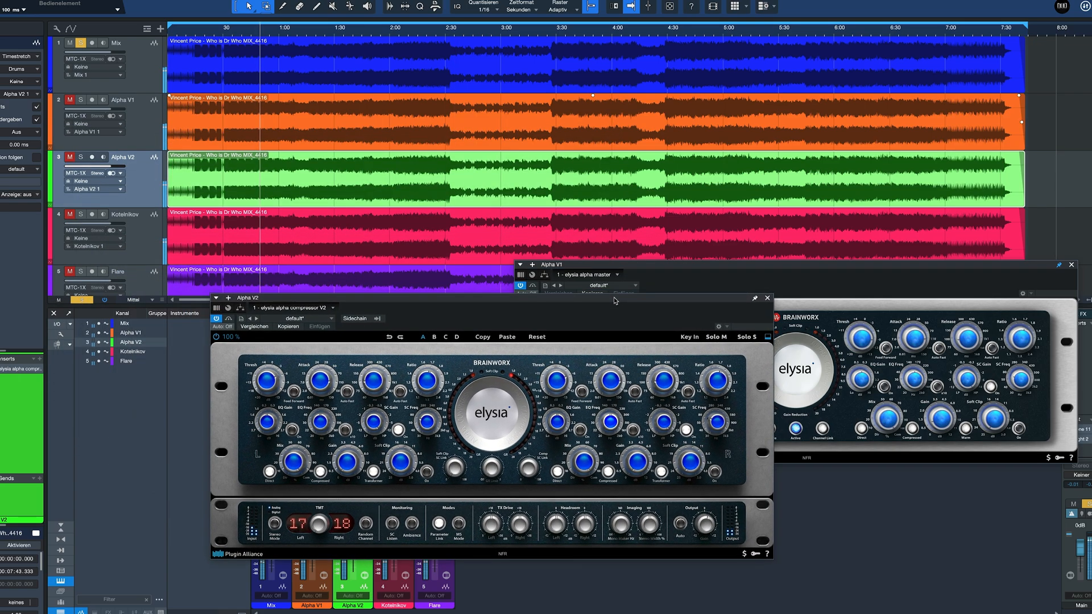
pyautogui.moveTo(831, 266); pyautogui.dragTo(842, 263)
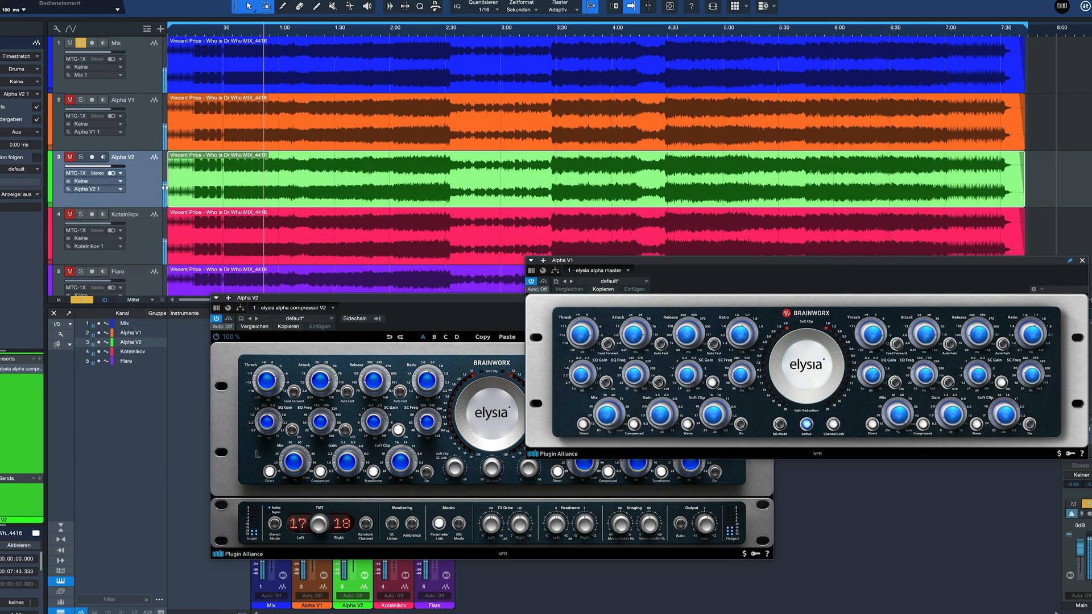
# Compare the two elysia versions during playback by alternately soloing Alpha V1 and Alpha V2, finishing with the Mix track soloed.
pyautogui.click(81, 100)
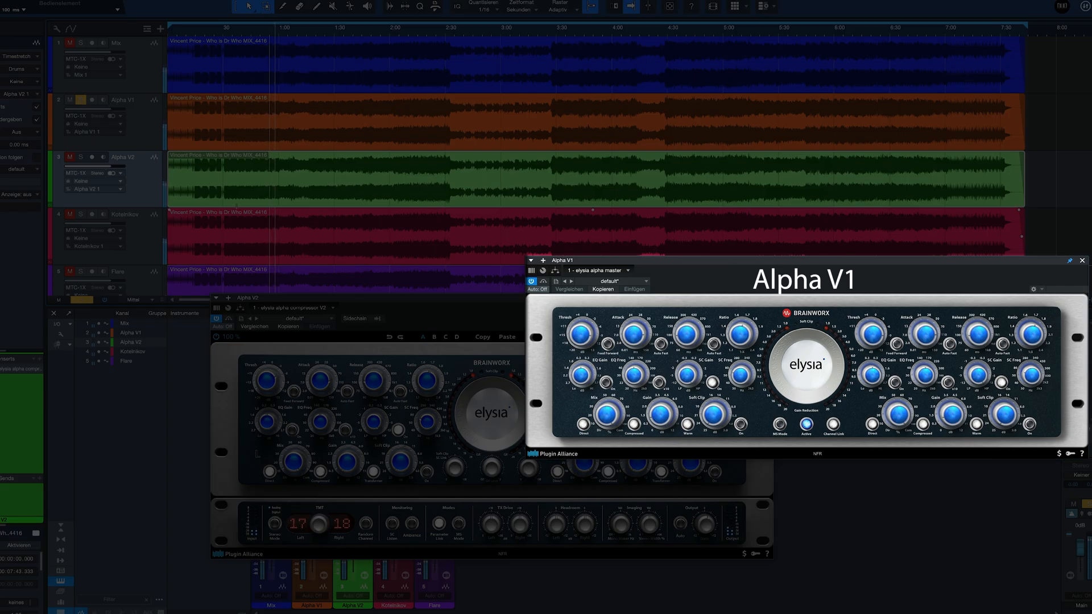
pyautogui.click(81, 157)
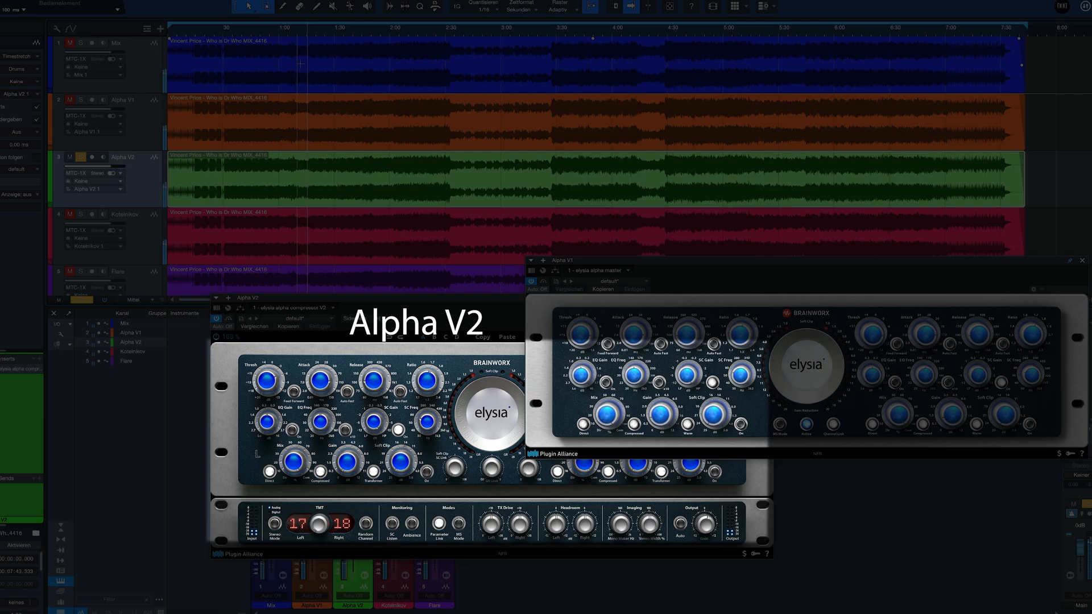
pyautogui.click(81, 100)
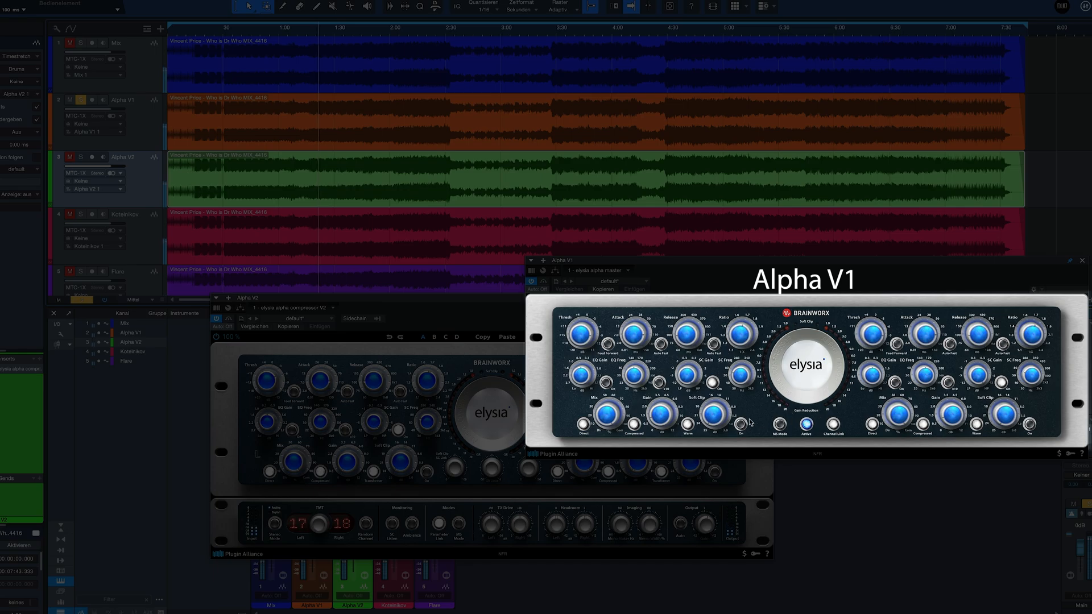
pyautogui.moveTo(660, 419)
pyautogui.click(81, 157)
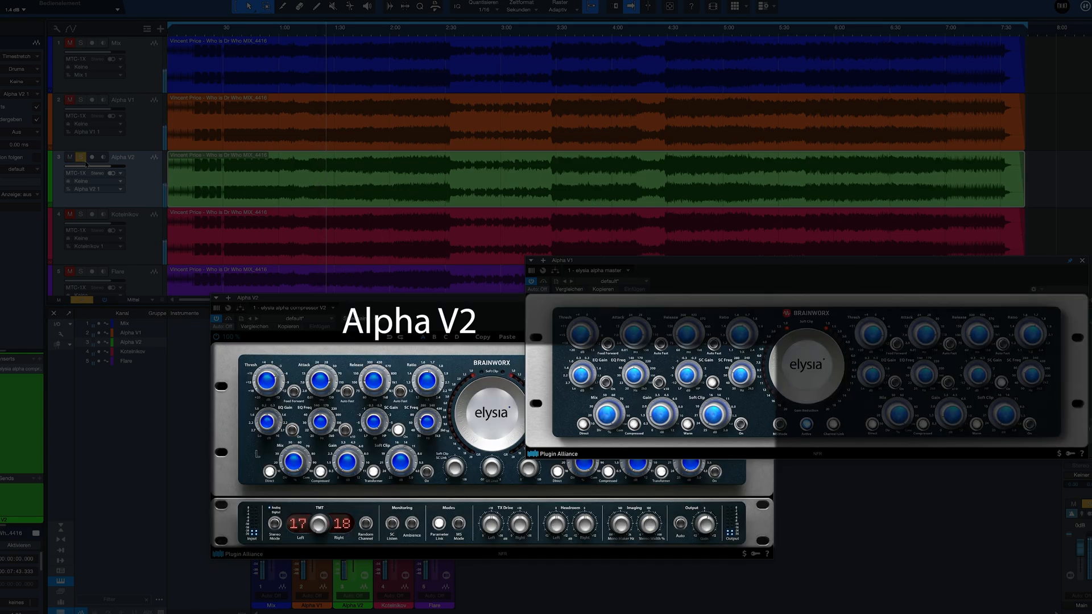
pyautogui.click(81, 100)
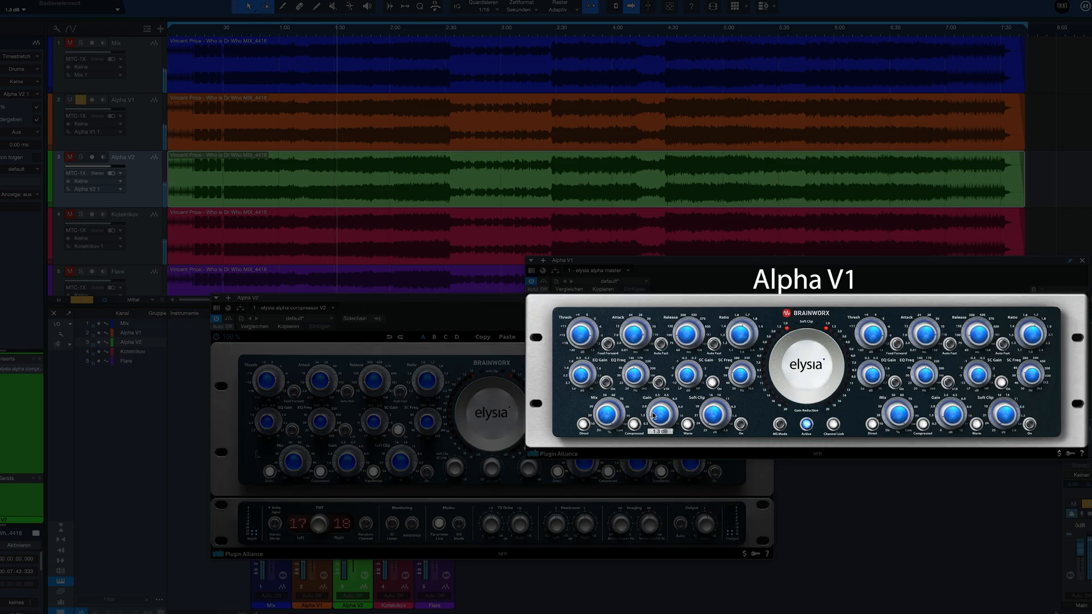
pyautogui.click(81, 43)
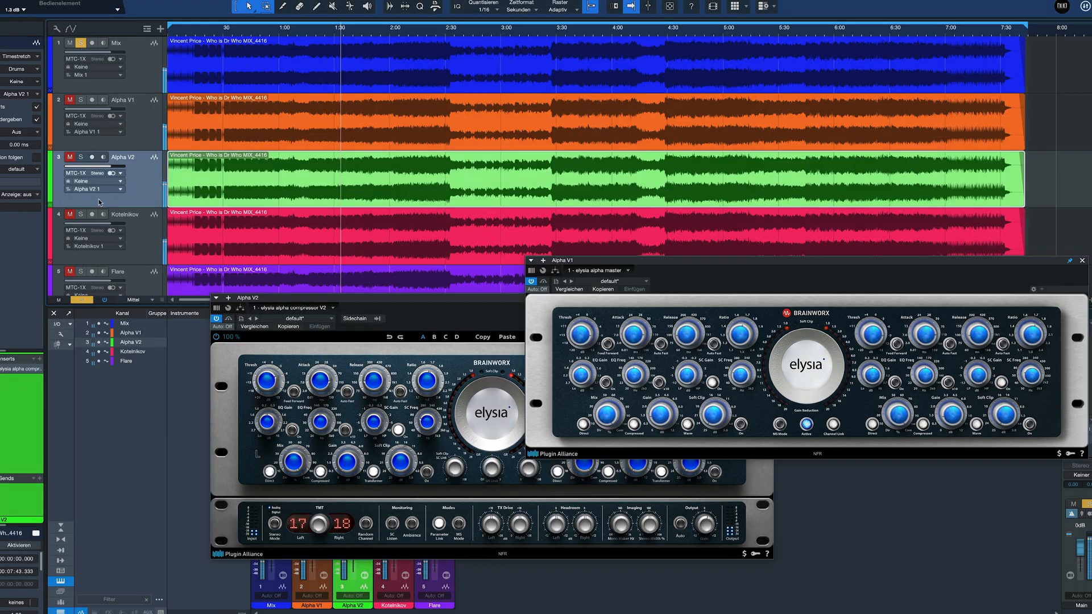
# Compare Kotelnikov with Alpha V2 by soloing the two tracks alternately, ending on Alpha V2.
pyautogui.click(81, 214)
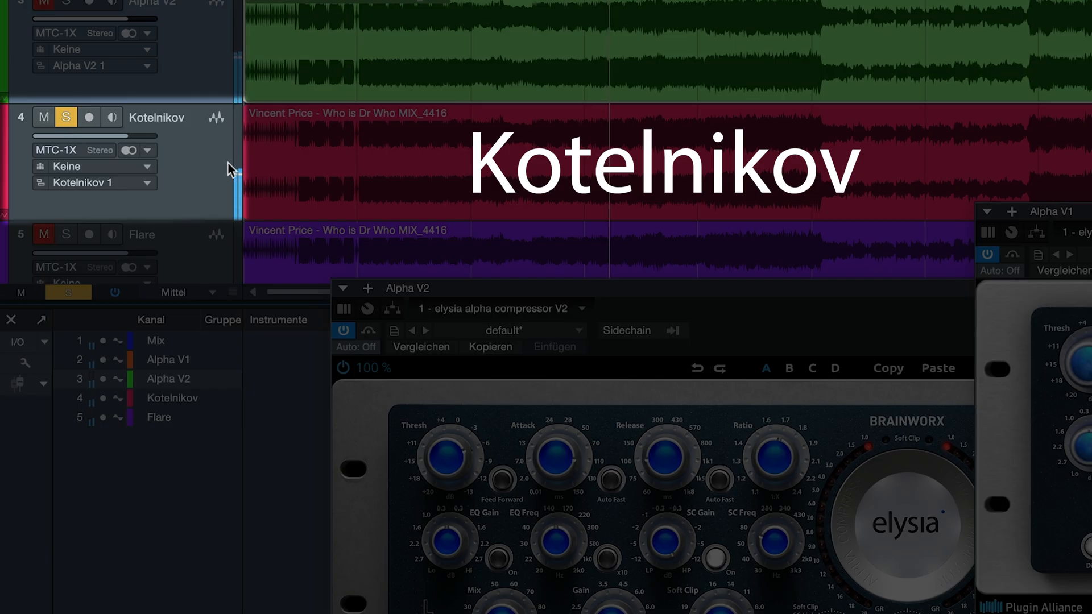
pyautogui.click(201, 164)
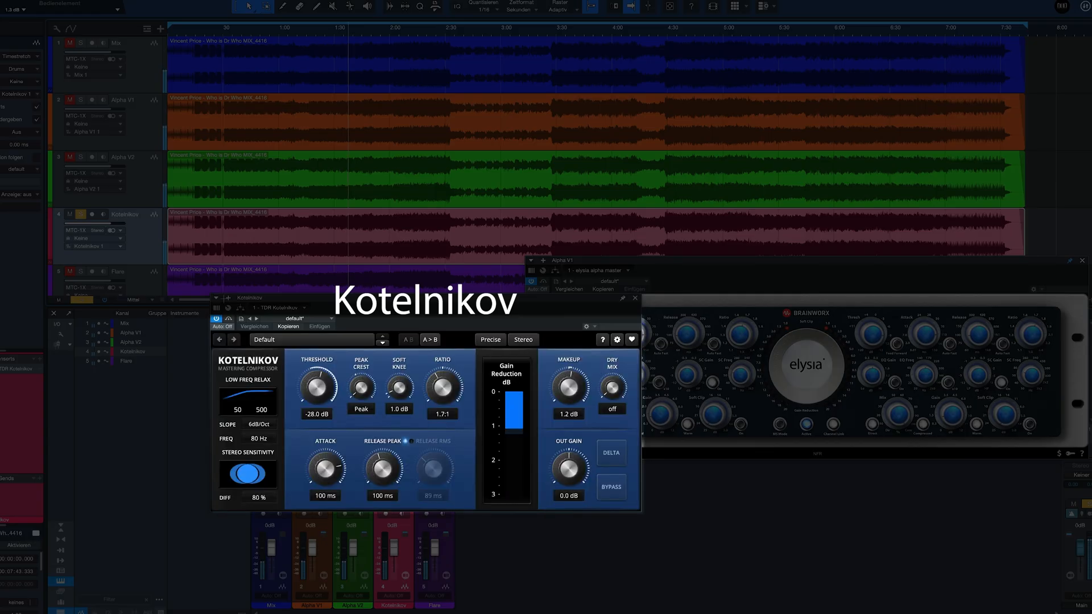
pyautogui.click(81, 159)
pyautogui.click(134, 189)
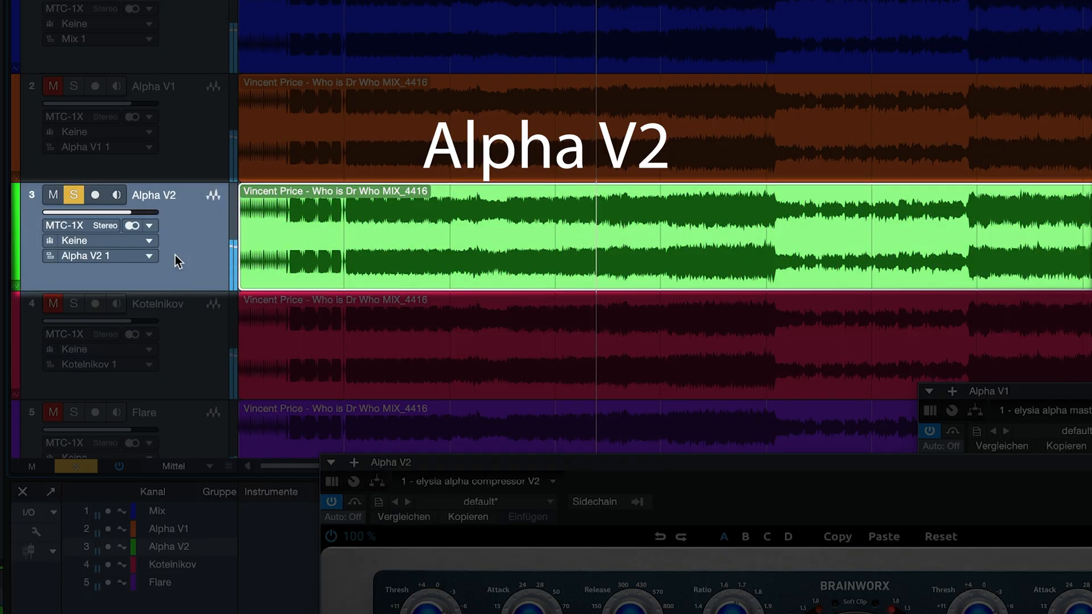
pyautogui.click(78, 301)
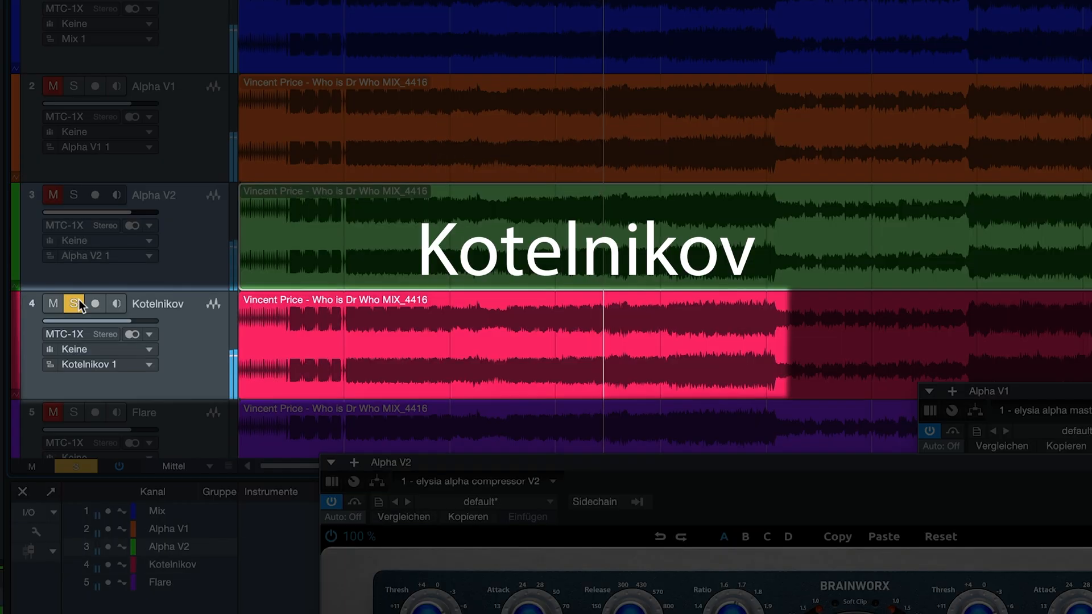
pyautogui.click(76, 196)
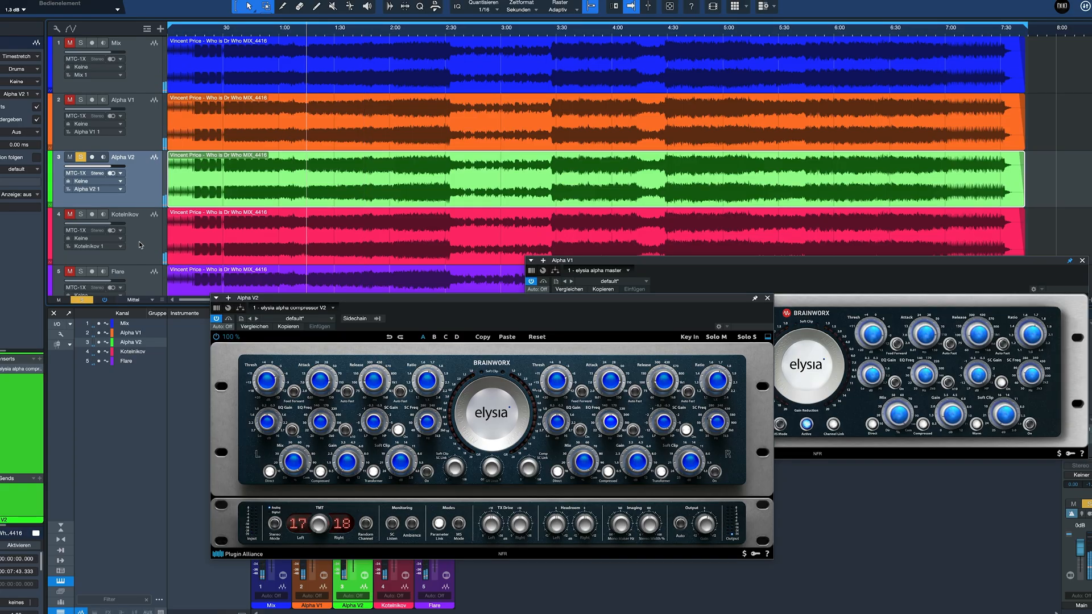
# Close the Kotelnikov plug-in window and set the playback position to about 2:00.
pyautogui.click(139, 241)
pyautogui.click(141, 181)
pyautogui.click(146, 236)
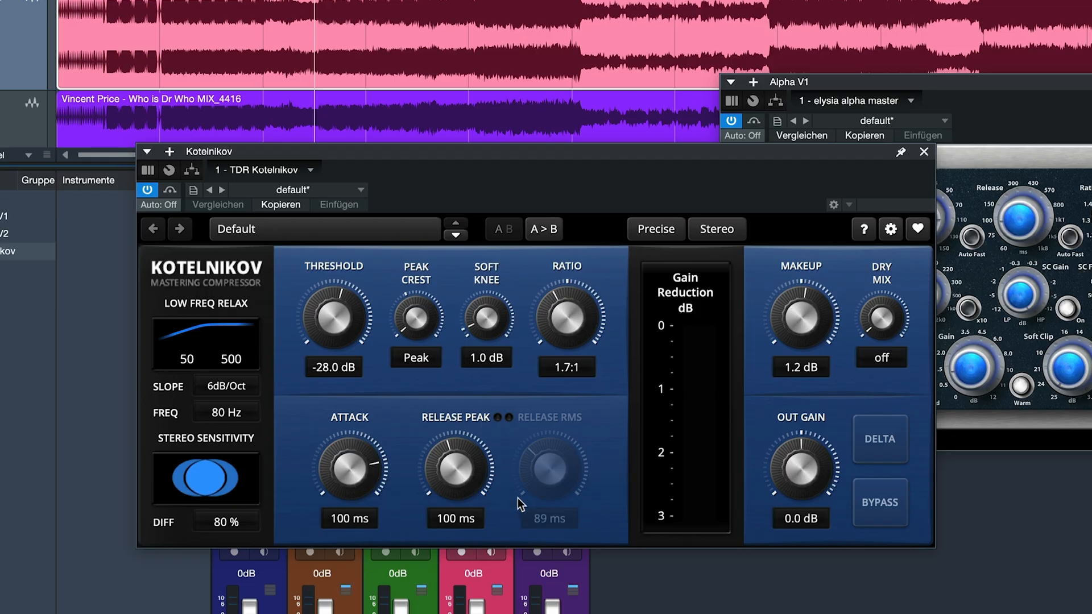
pyautogui.click(925, 152)
pyautogui.click(390, 32)
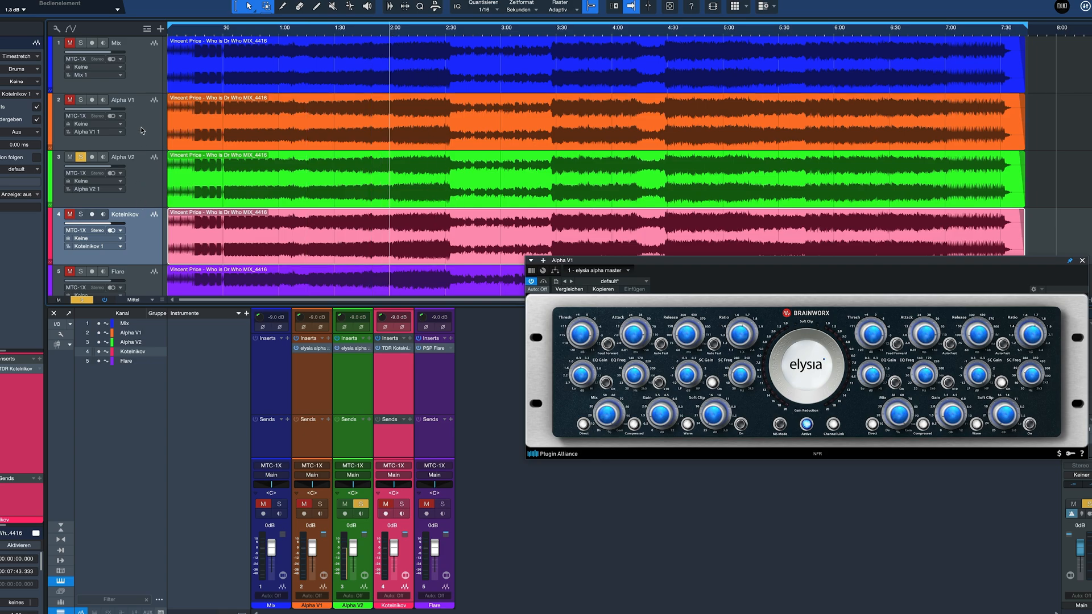
pyautogui.click(141, 129)
pyautogui.click(134, 188)
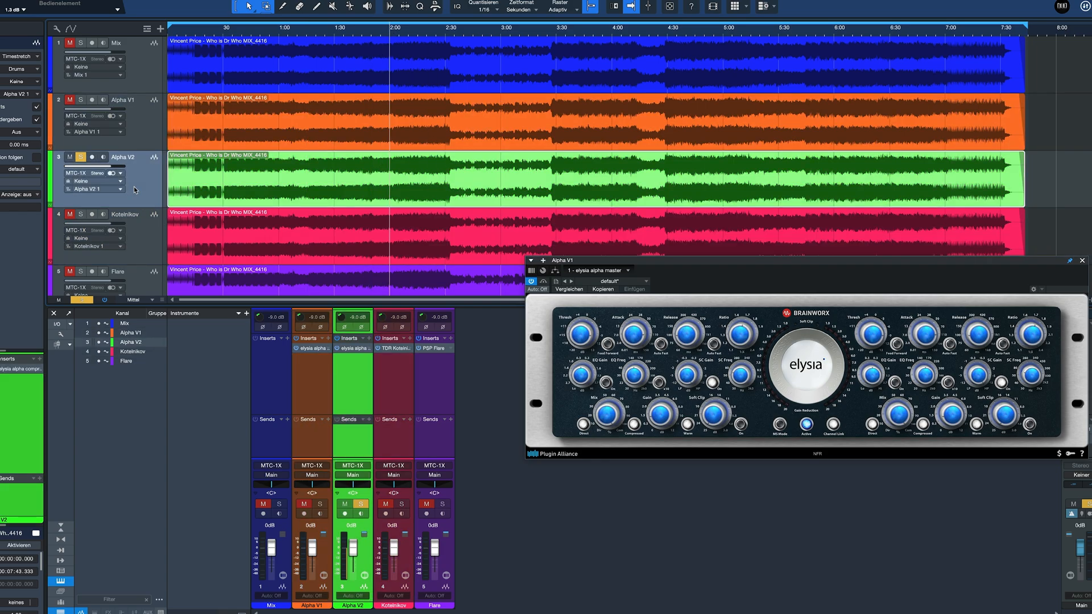
pyautogui.click(151, 237)
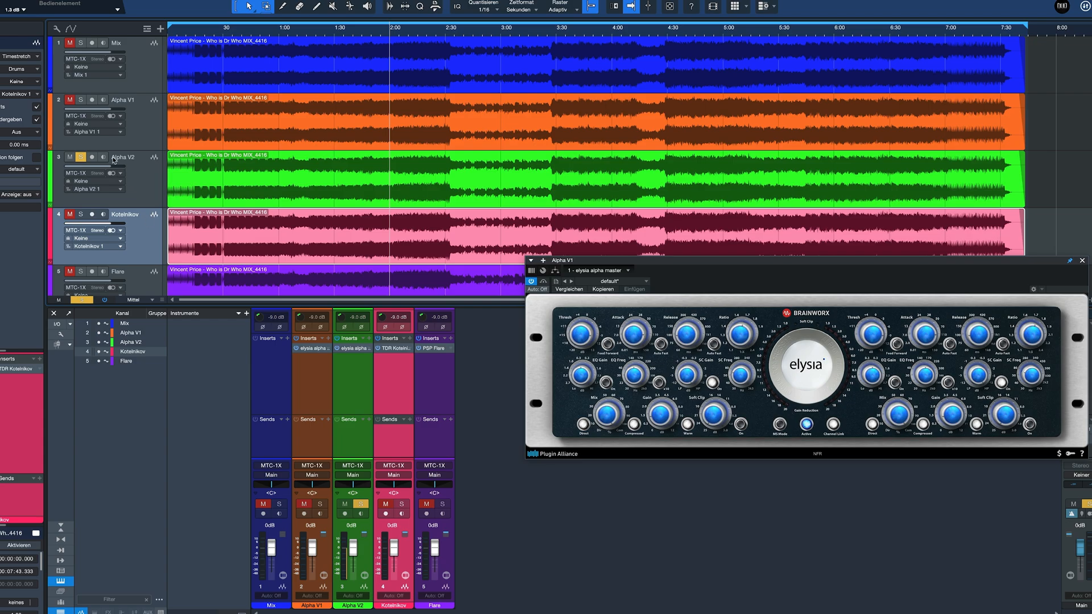
# Compare the unprocessed and compressed versions by soloing Alpha V1, Mix, Alpha V1, Alpha V2 and Kotelnikov in turn.
pyautogui.click(81, 100)
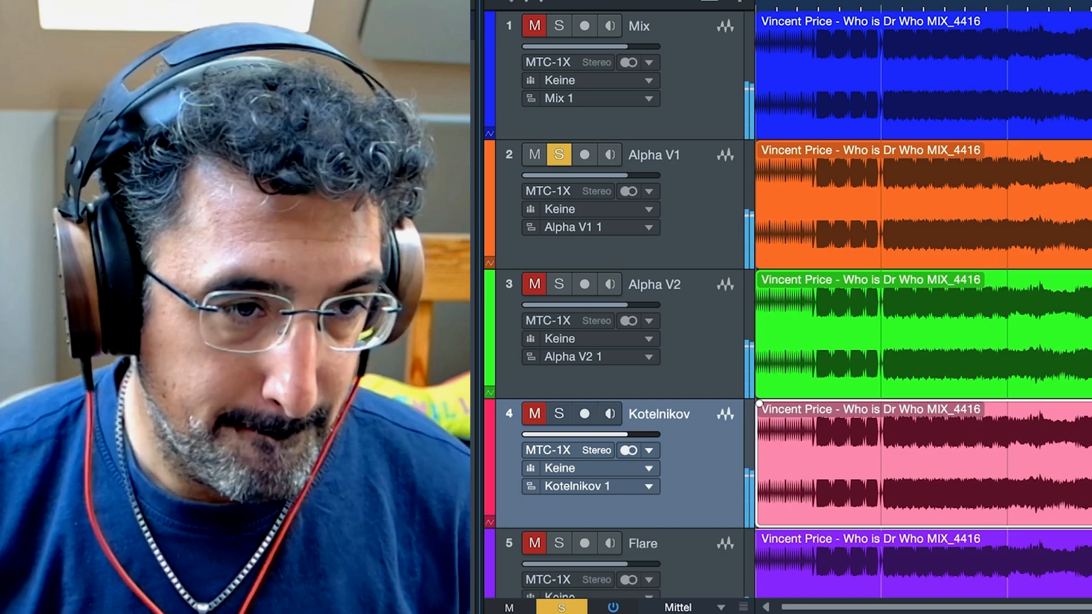
pyautogui.click(559, 25)
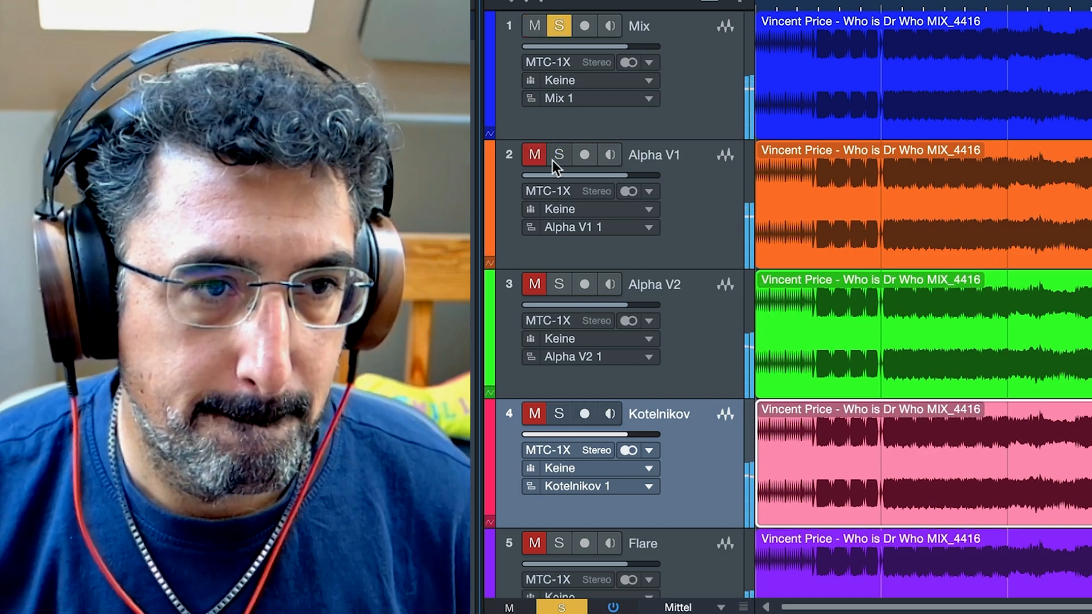
pyautogui.click(556, 159)
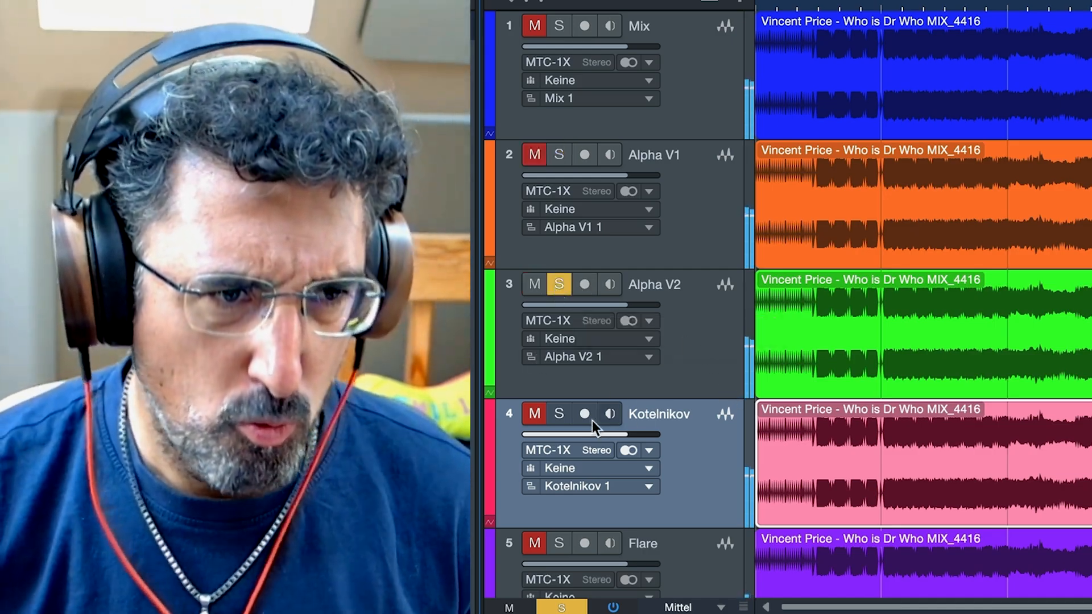
pyautogui.click(557, 415)
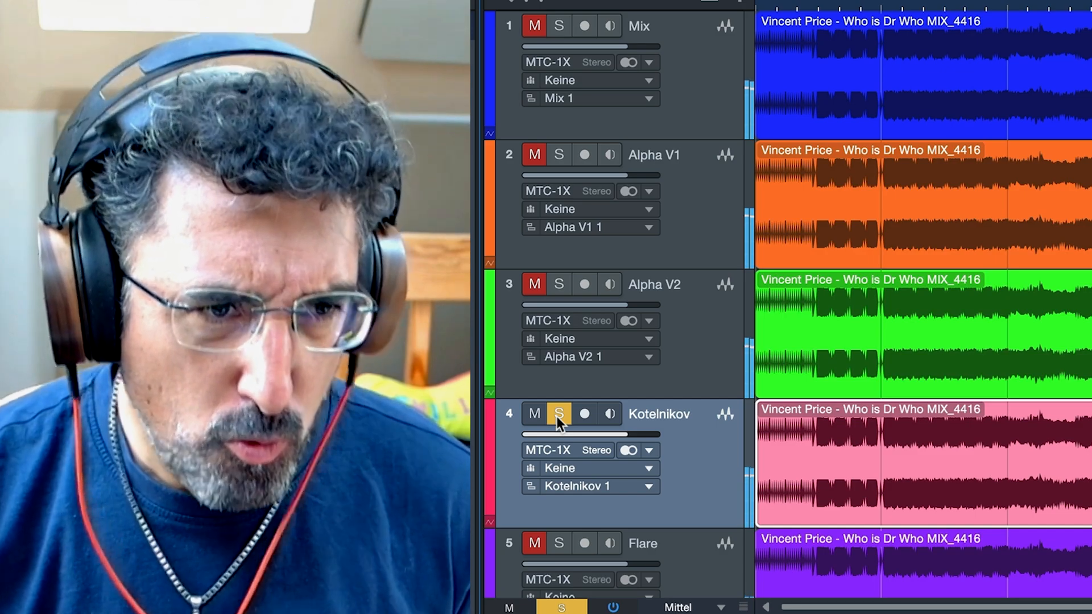
# Compare the two elysia versions with the unprocessed mix by soloing Alpha V2, Alpha V1 and Mix in turn, ending on Mix.
pyautogui.click(563, 287)
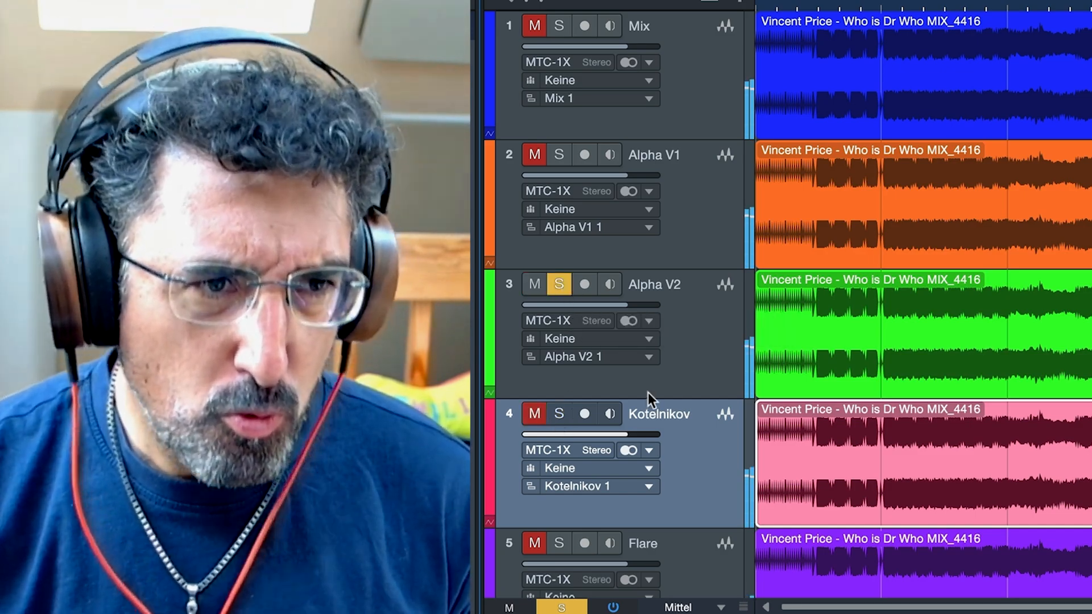
pyautogui.click(554, 155)
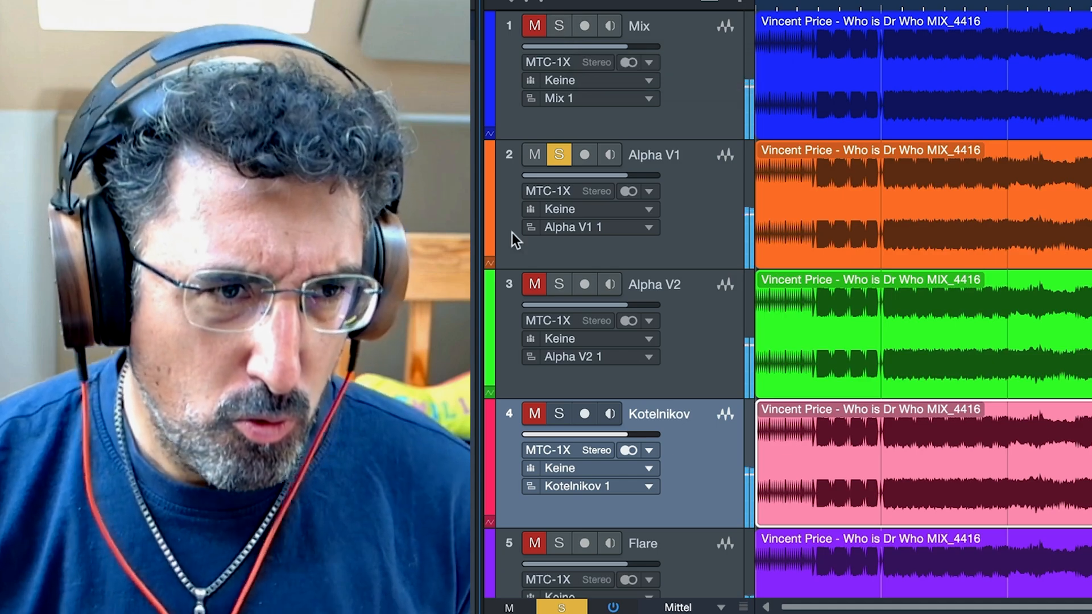
pyautogui.click(559, 282)
pyautogui.click(556, 28)
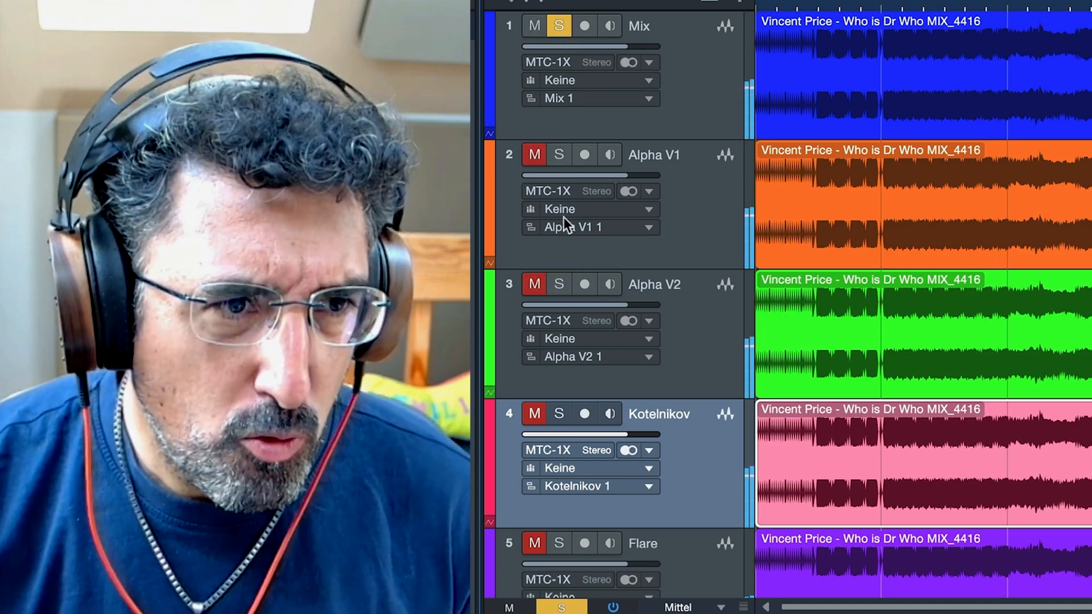
pyautogui.click(562, 288)
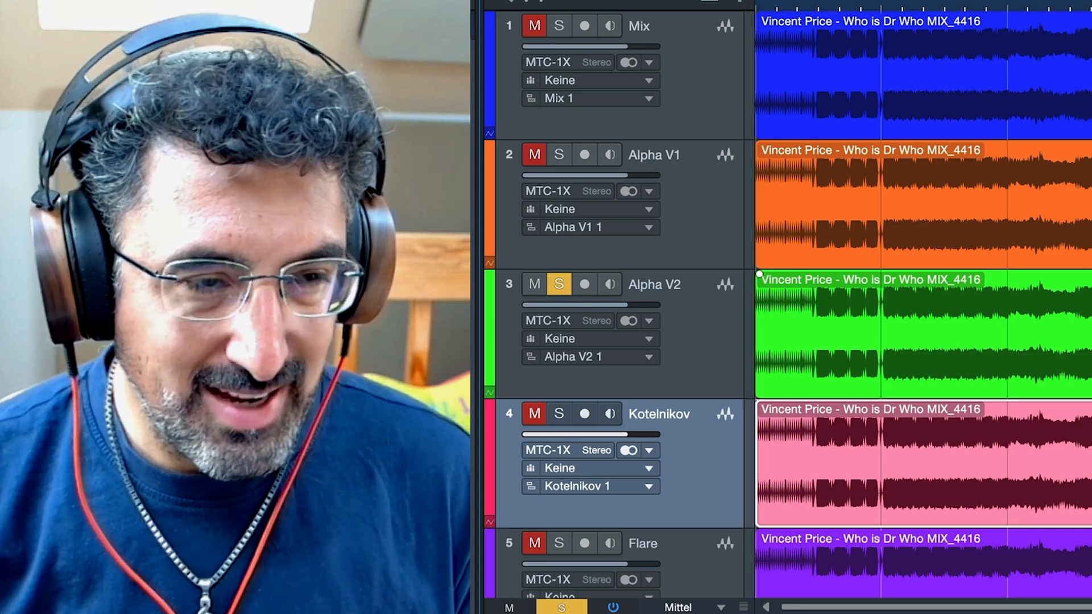
pyautogui.click(557, 26)
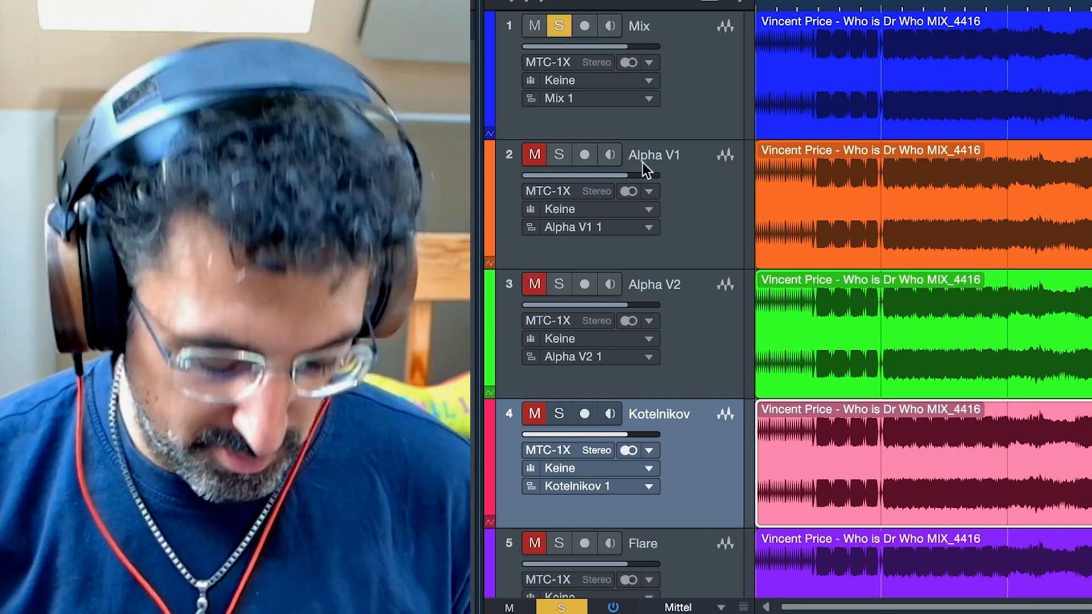
# Resume playback and compare Alpha V2 with Flare and Kotelnikov by soloing each track, returning to Alpha V2.
pyautogui.press('space')
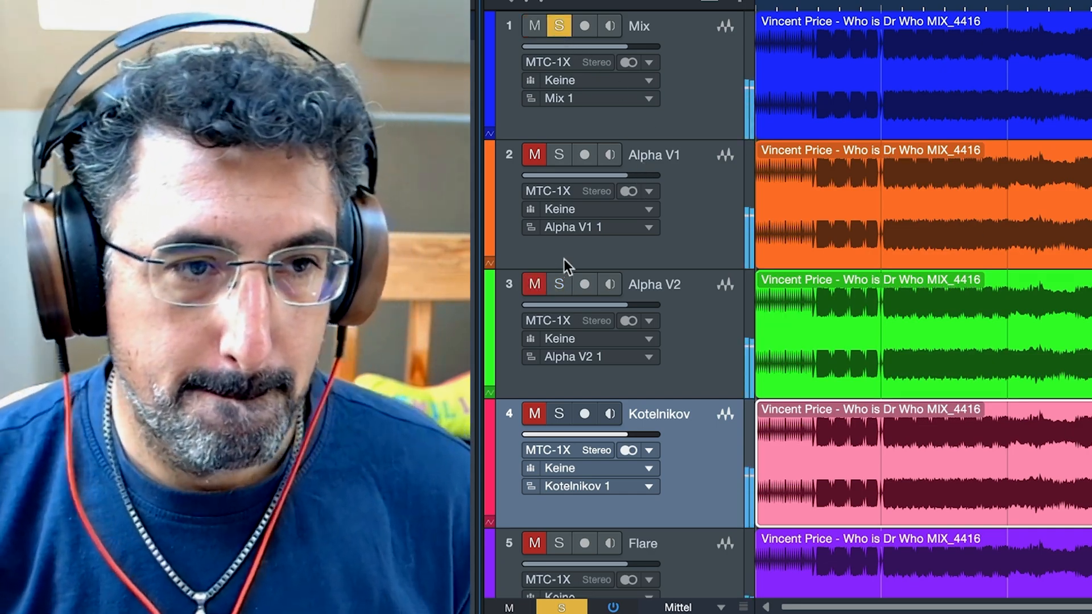
pyautogui.click(551, 285)
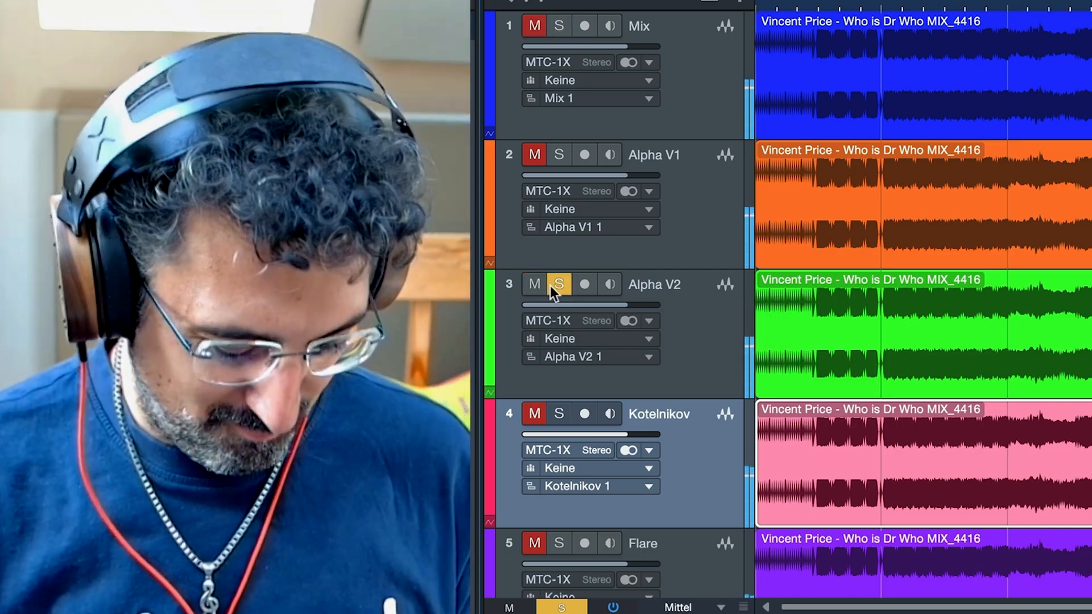
pyautogui.click(566, 535)
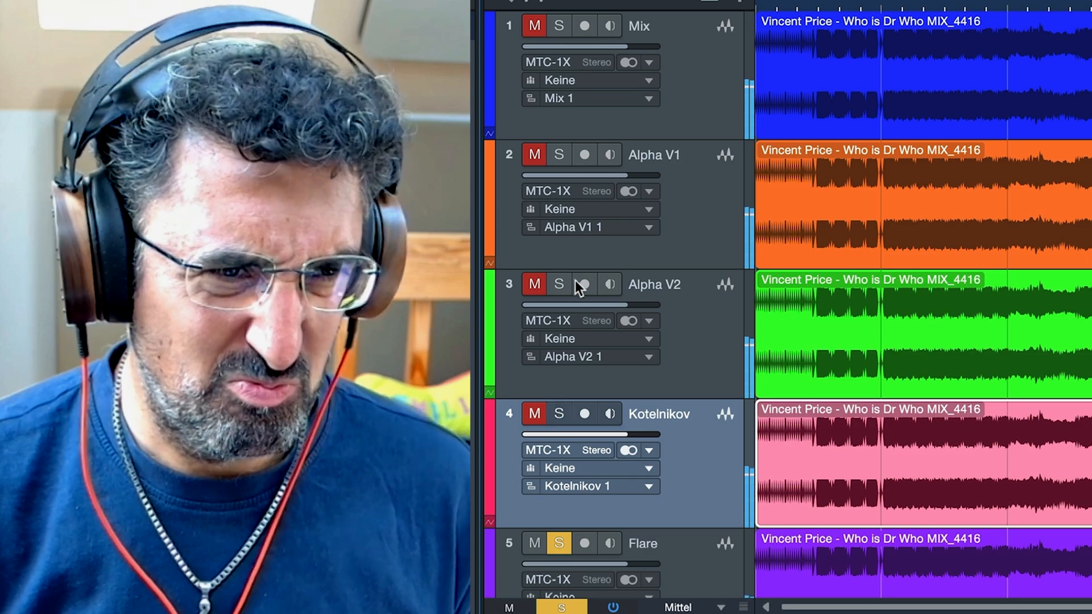
pyautogui.click(559, 413)
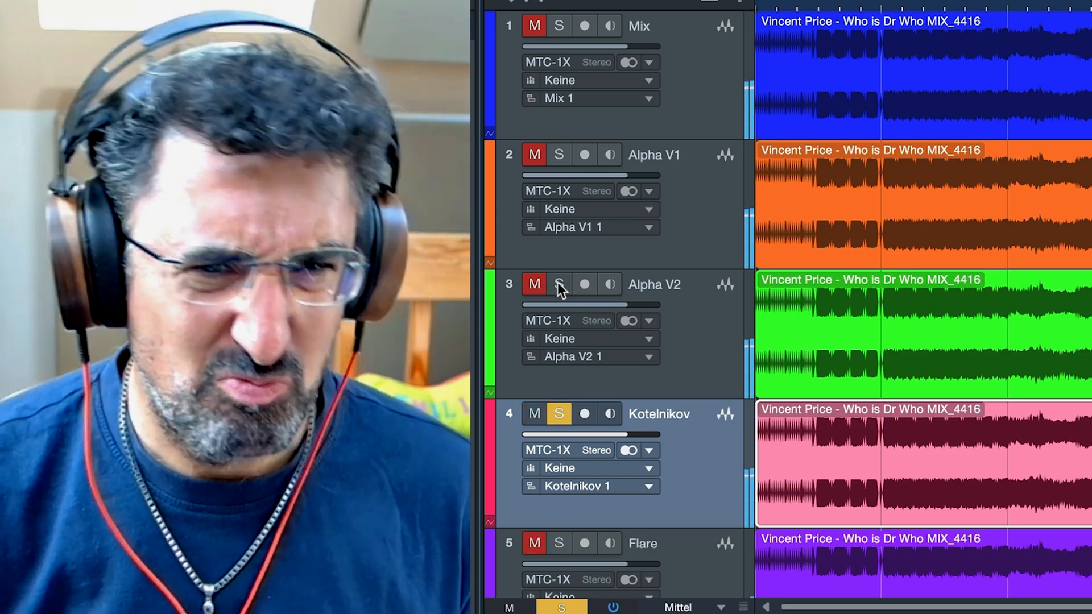
pyautogui.click(559, 284)
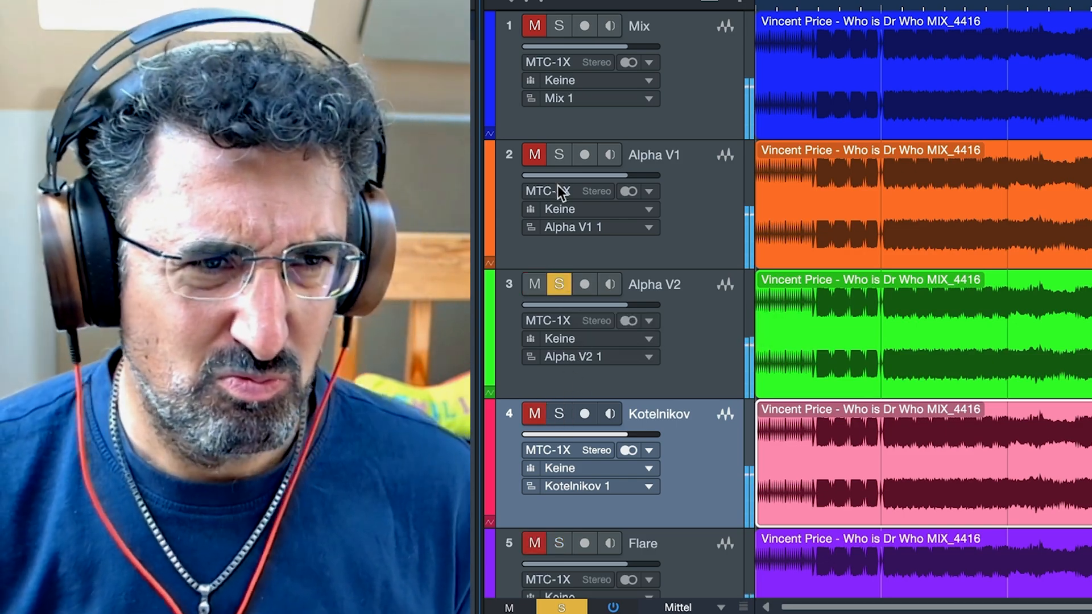
# Compare Alpha V1, Alpha V2 and Mix by soloing one track at a time during playback, finishing on Alpha V2.
pyautogui.click(559, 154)
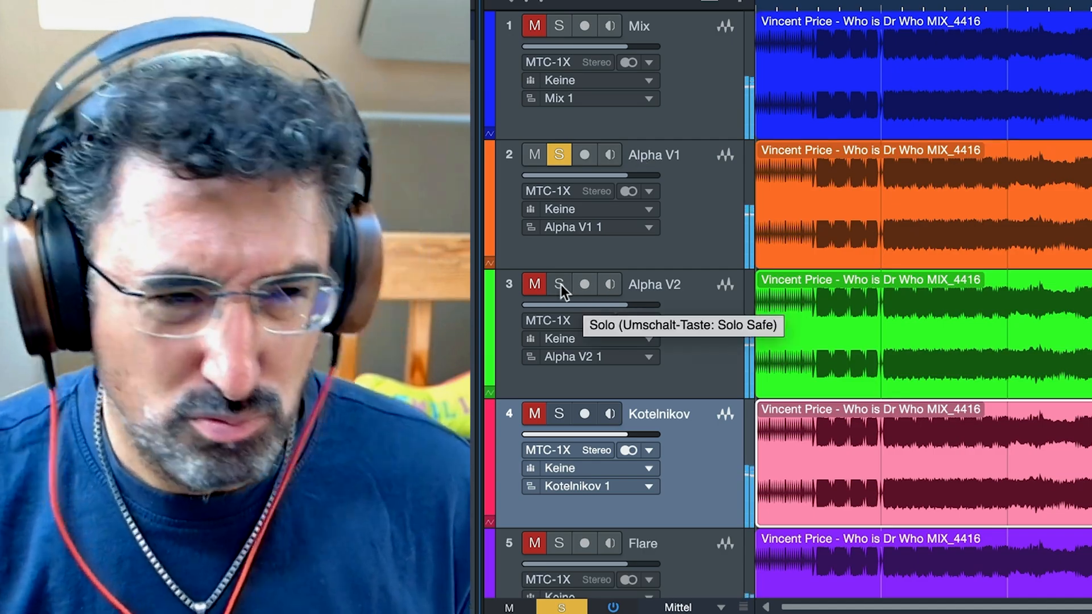
pyautogui.click(559, 283)
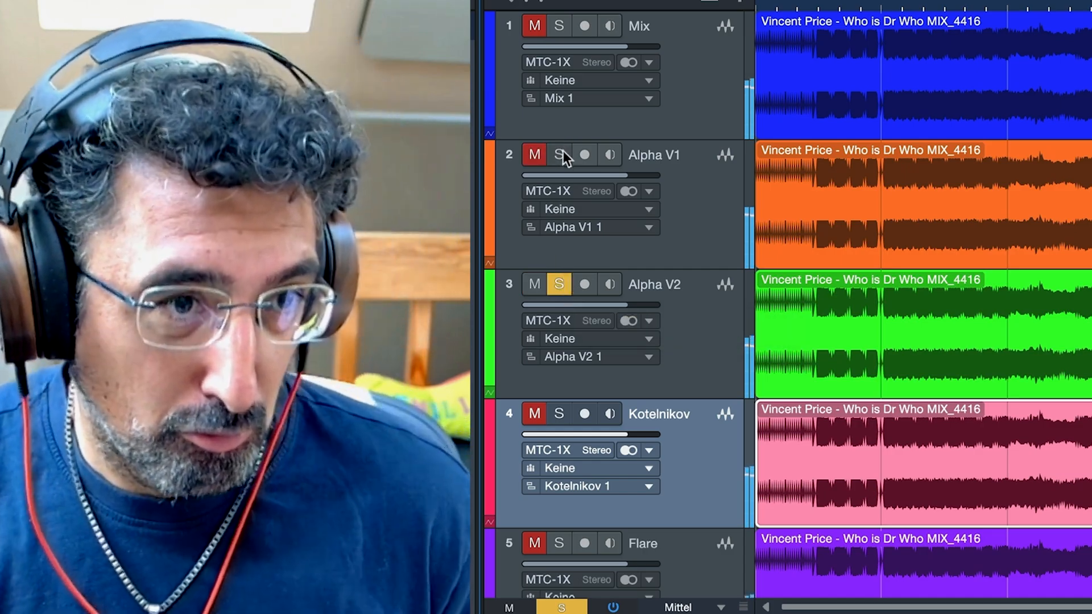
pyautogui.click(561, 154)
pyautogui.click(559, 26)
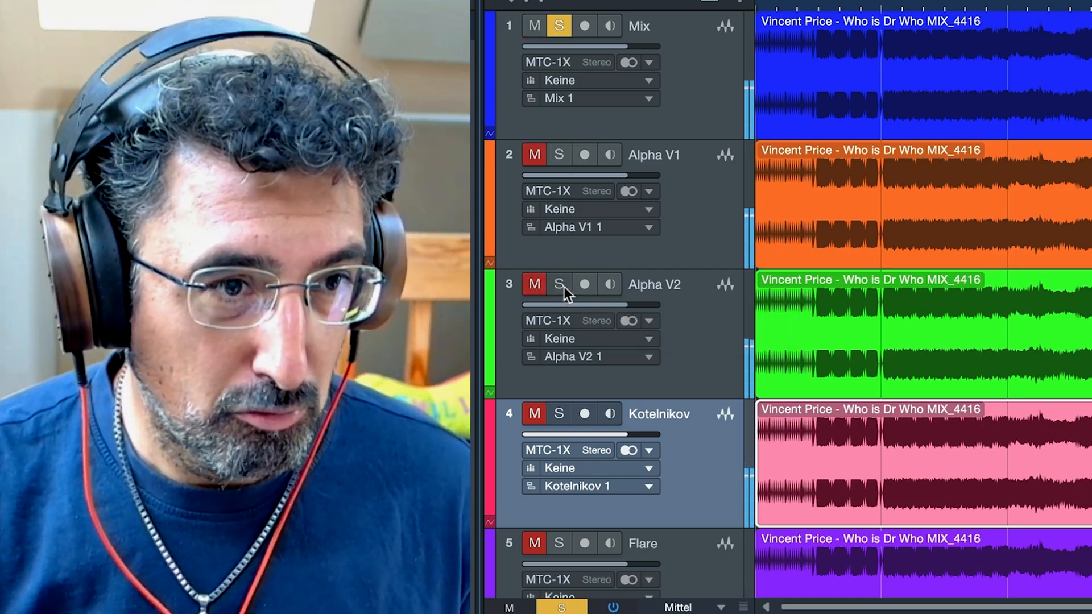
pyautogui.click(558, 284)
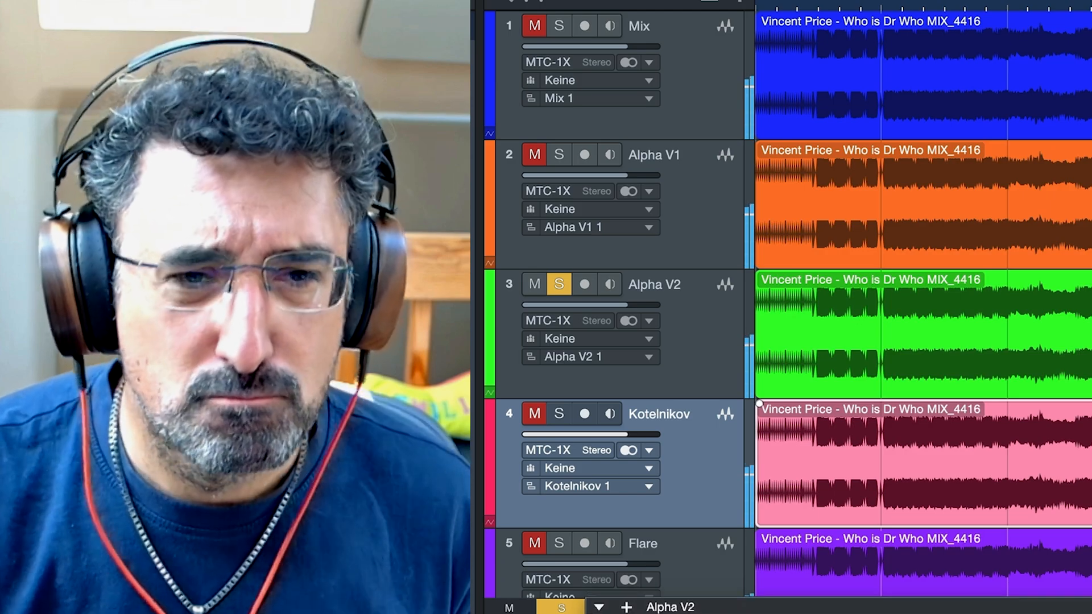
pyautogui.keyDown('alt'); pyautogui.click(562, 158); pyautogui.keyUp('alt')
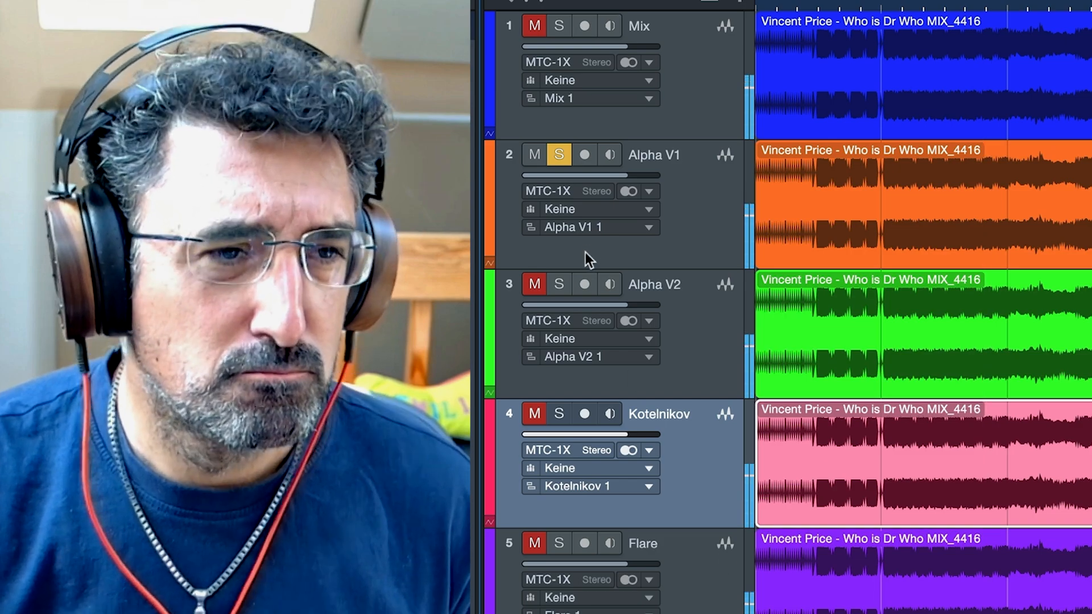
pyautogui.keyDown('alt'); pyautogui.click(559, 284); pyautogui.keyUp('alt')
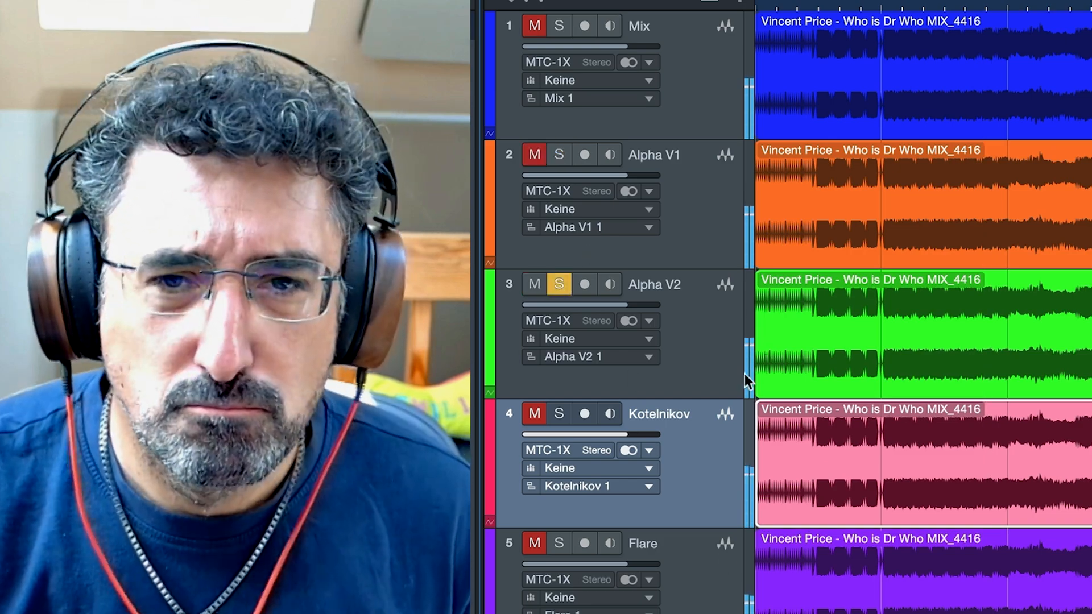
pyautogui.keyDown('alt'); pyautogui.click(559, 25); pyautogui.keyUp('alt')
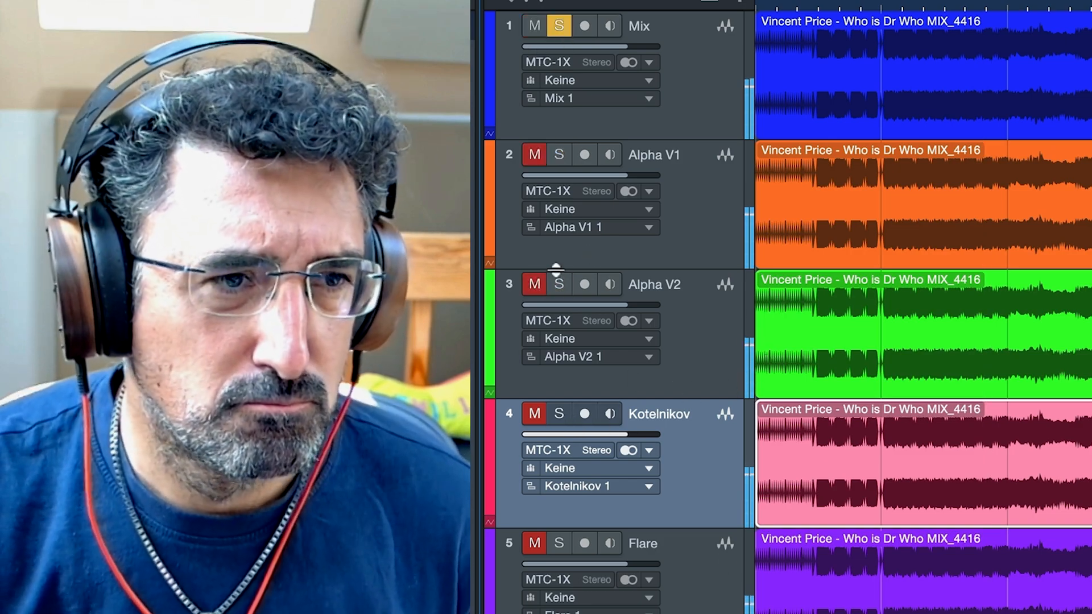
pyautogui.keyDown('alt'); pyautogui.click(560, 282); pyautogui.keyUp('alt')
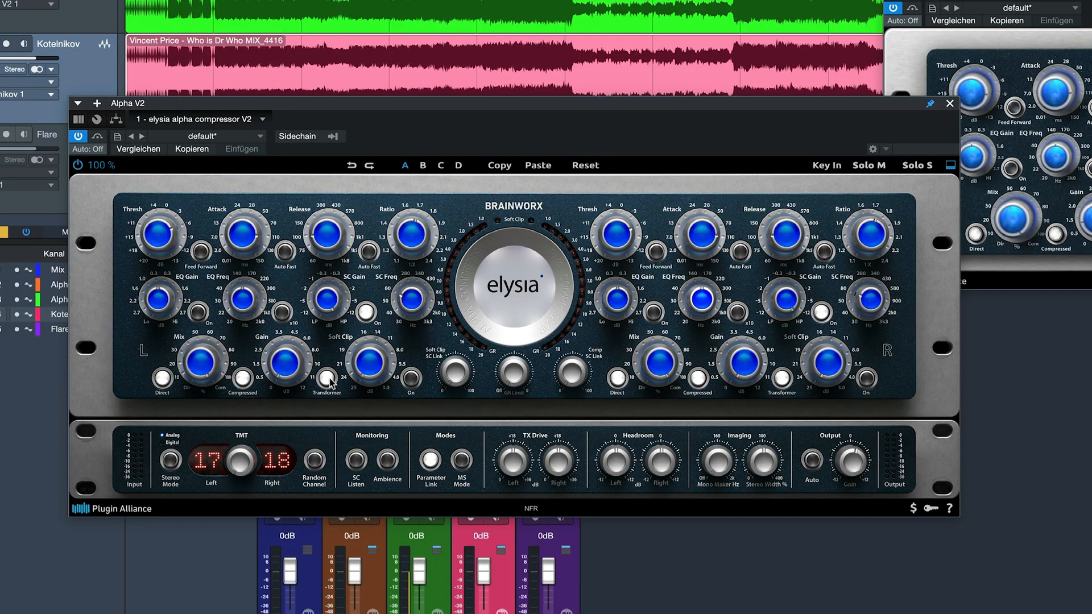
# Toggle the Transformer option in Alpha V2 to compare it, leaving it off, and turn off Warm in Alpha V1.
pyautogui.click(327, 380)
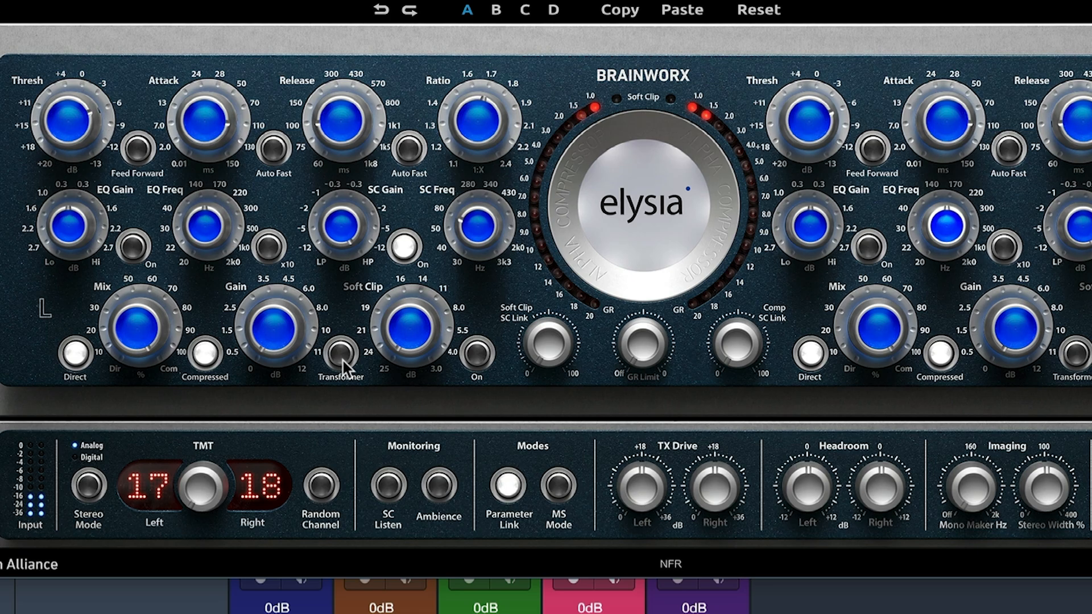
pyautogui.click(343, 360)
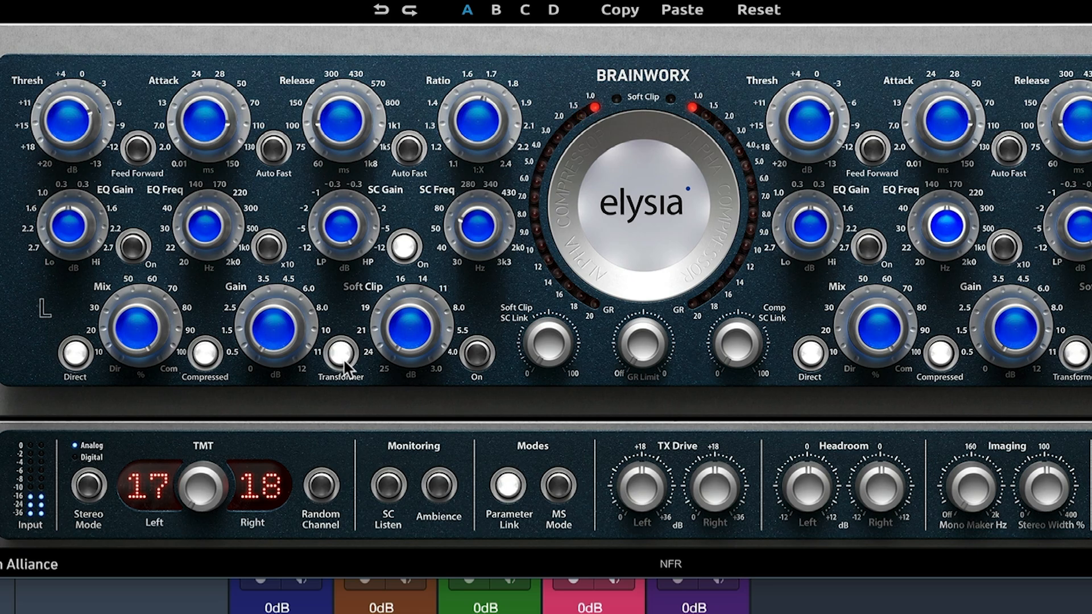
pyautogui.click(339, 353)
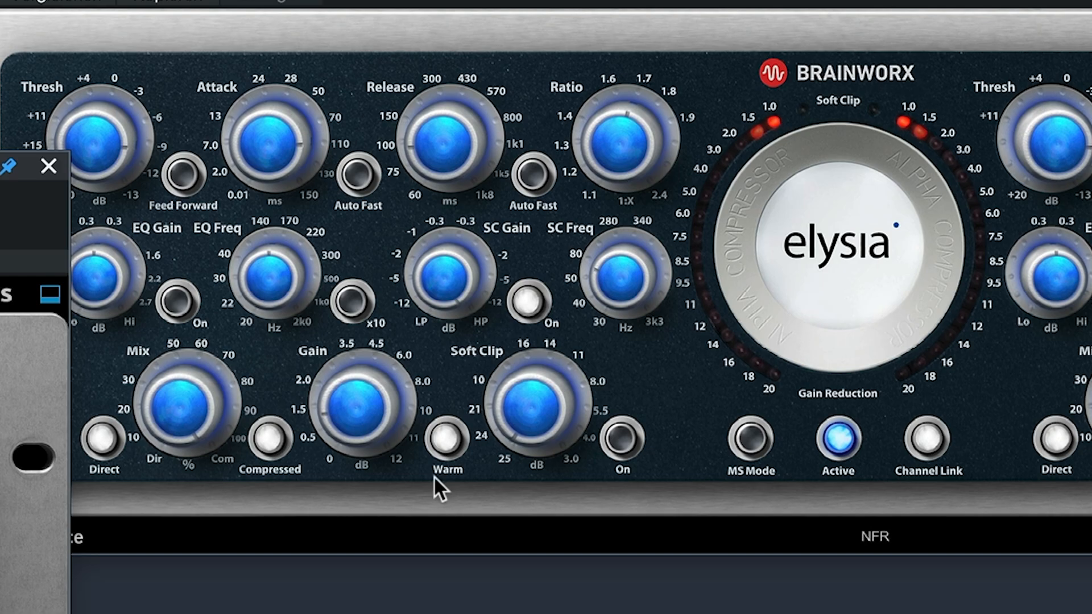
pyautogui.click(452, 439)
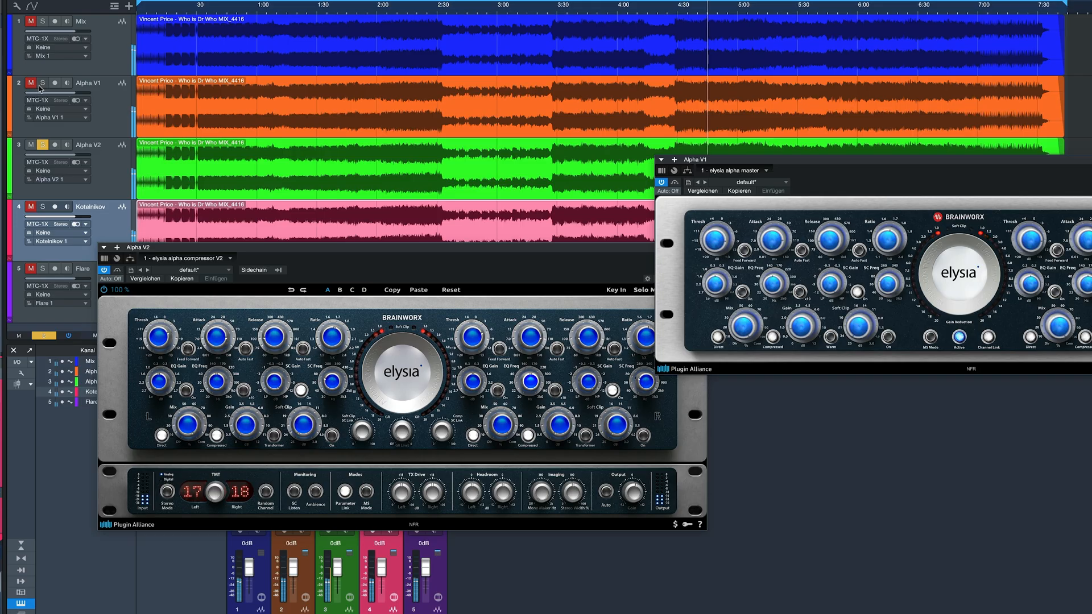
# Compare the elysia versions without Transformer and Warm by alternately soloing Alpha V1 and Alpha V2, ending on Alpha V2.
pyautogui.click(42, 83)
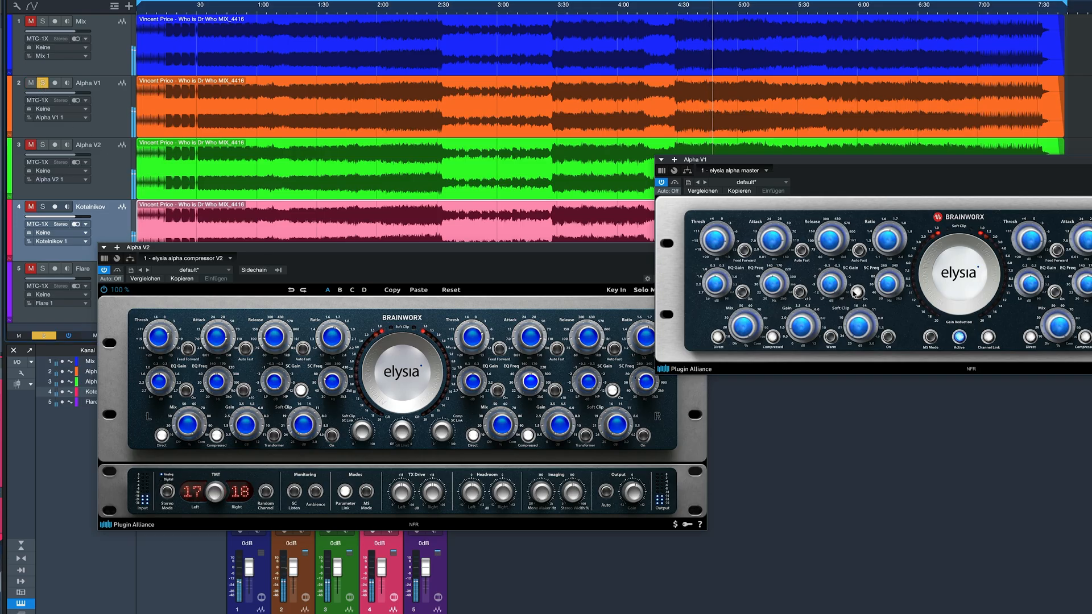
pyautogui.click(43, 145)
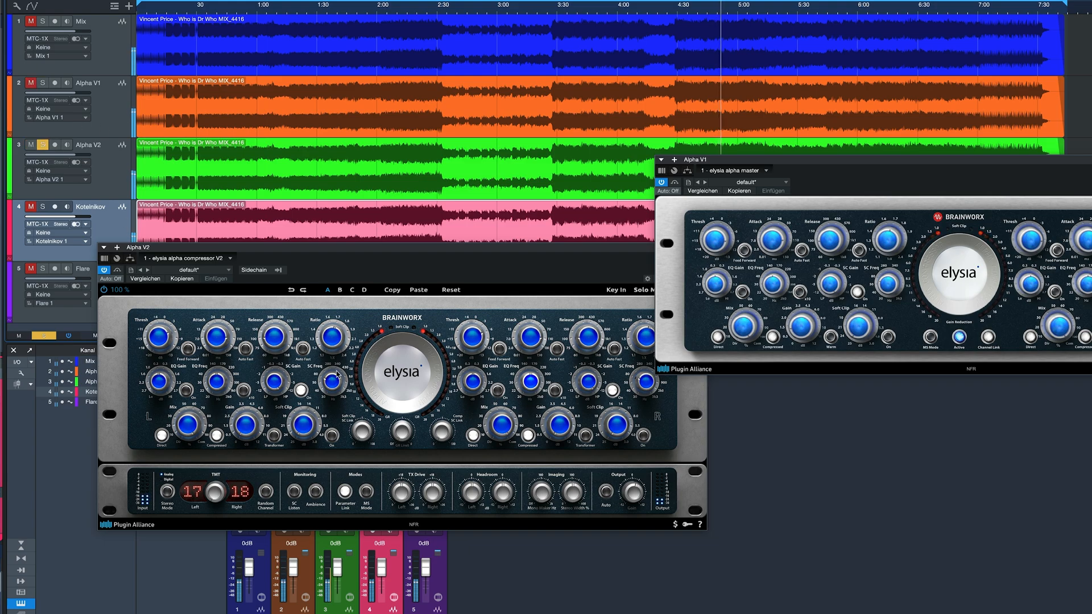
pyautogui.click(43, 84)
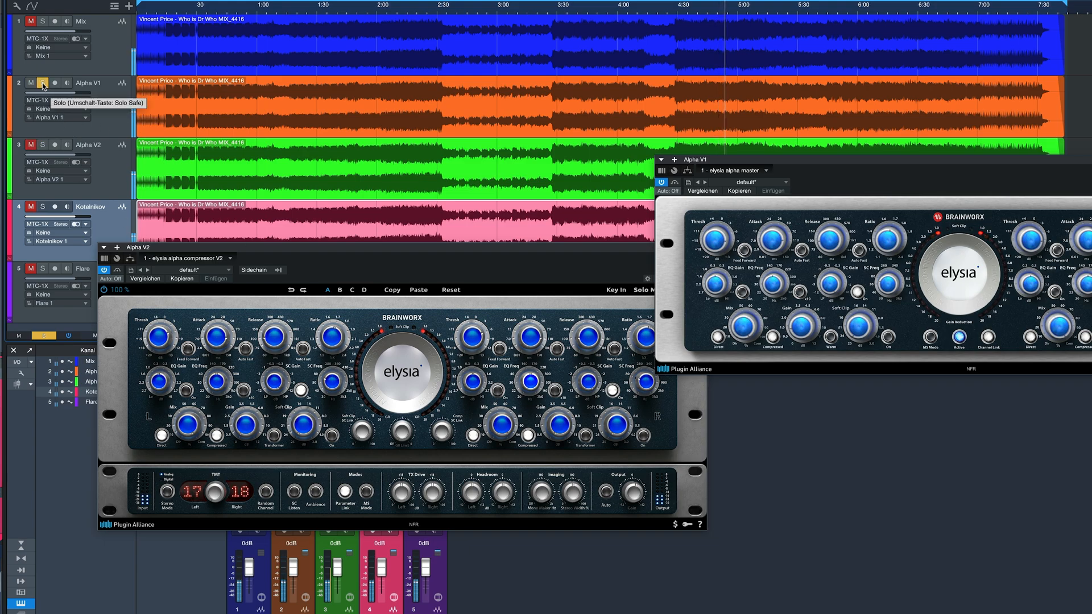
pyautogui.click(43, 145)
pyautogui.click(456, 556)
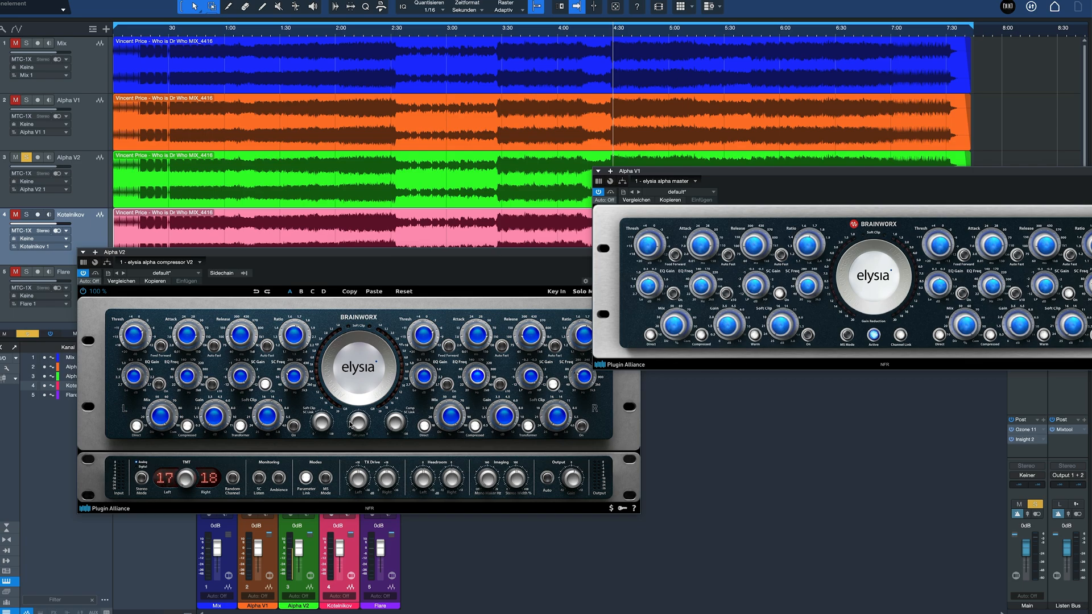
# Move the Alpha V1 and Alpha V2 plug-in windows apart so that they do not overlap.
pyautogui.moveTo(939, 172); pyautogui.dragTo(879, 148)
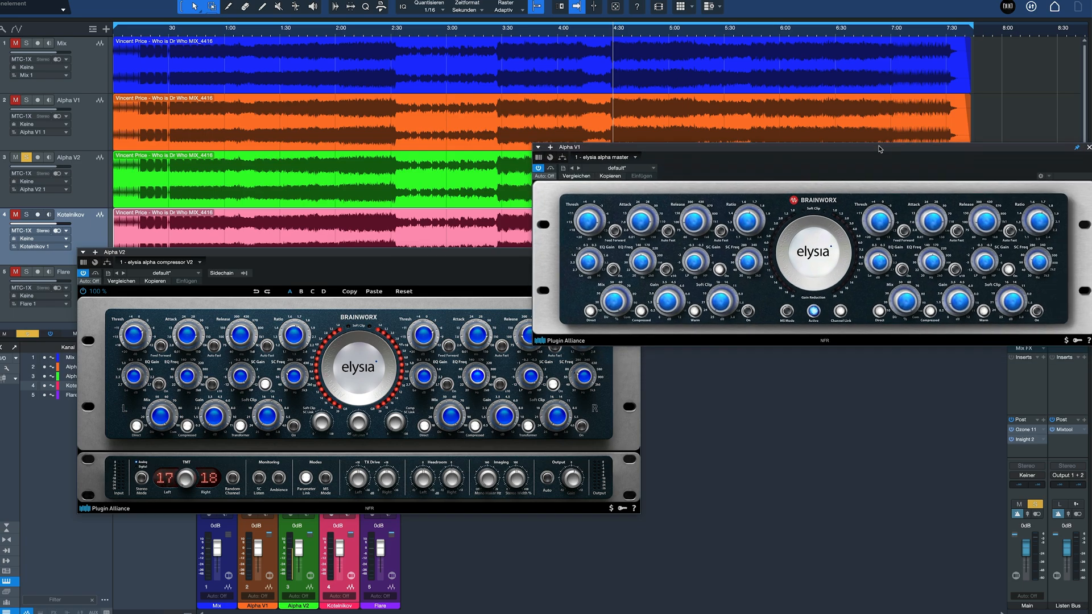
pyautogui.moveTo(310, 257); pyautogui.dragTo(293, 257)
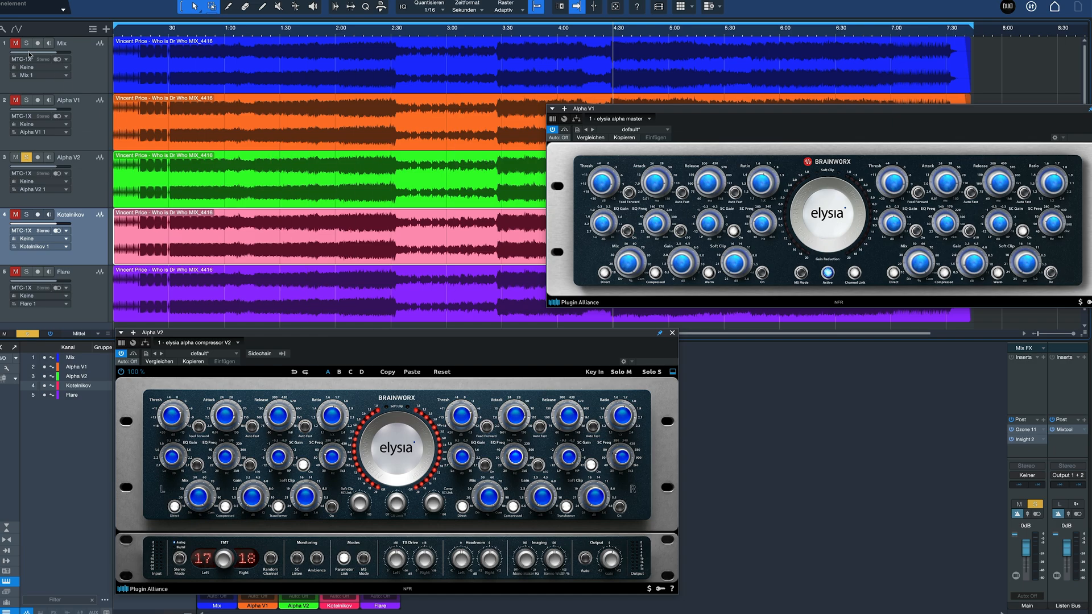
# Solo the Mix track and open Insight 2 from the Main channel, arranging its window below the Alpha V1 plug-in.
pyautogui.click(26, 45)
pyautogui.click(1031, 441)
pyautogui.moveTo(738, 255); pyautogui.dragTo(1010, 273)
pyautogui.moveTo(831, 112); pyautogui.dragTo(831, 85)
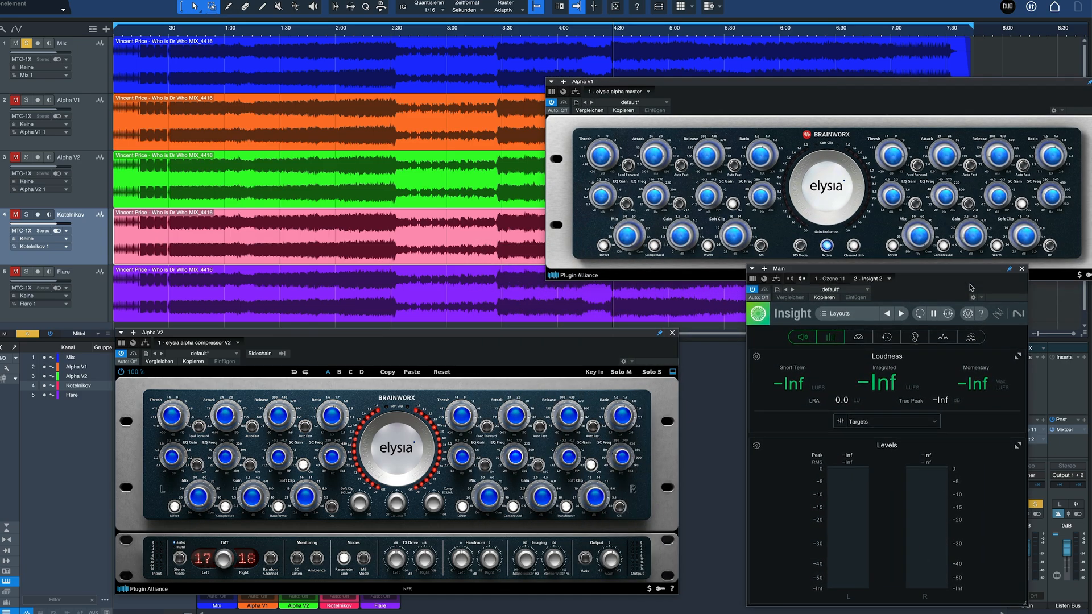
pyautogui.moveTo(969, 284); pyautogui.dragTo(967, 287)
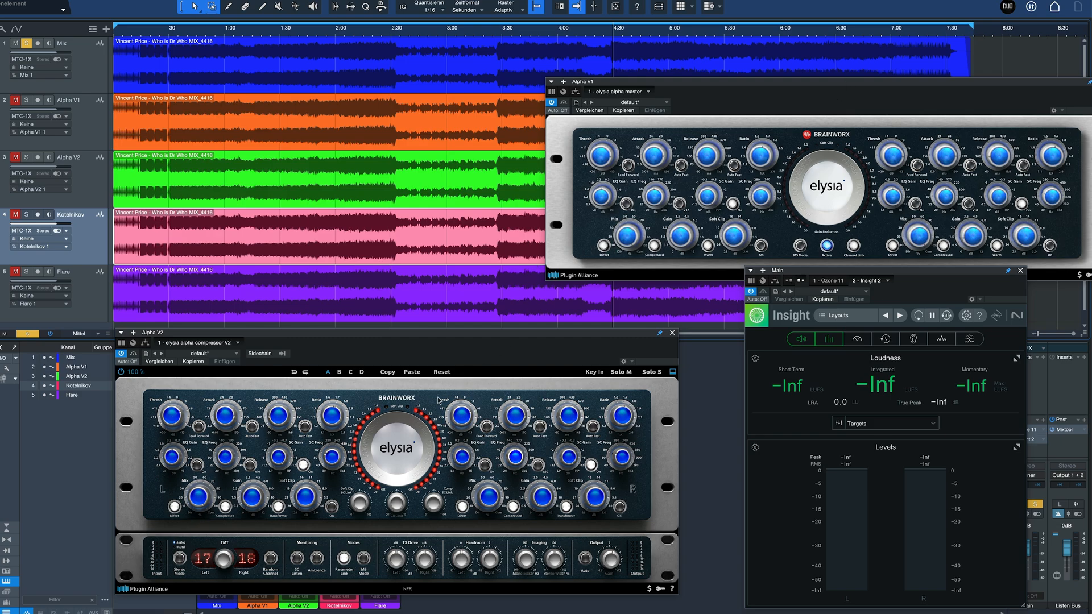
# Start playback, select the Flare track and open its PSP Flare plug-in, placing the window beside Alpha V1.
pyautogui.press('space')
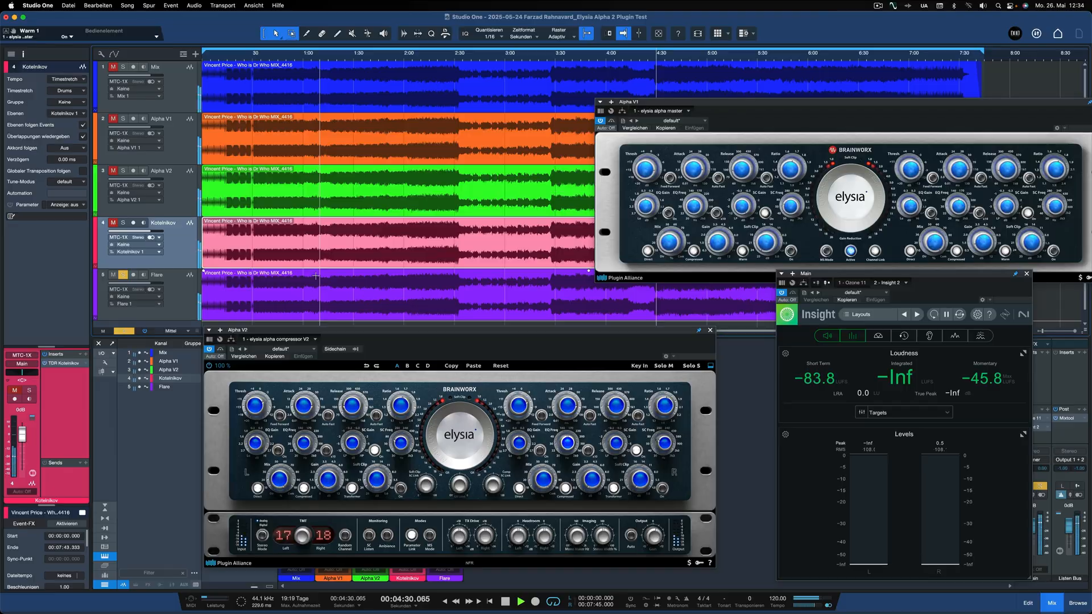
pyautogui.click(316, 284)
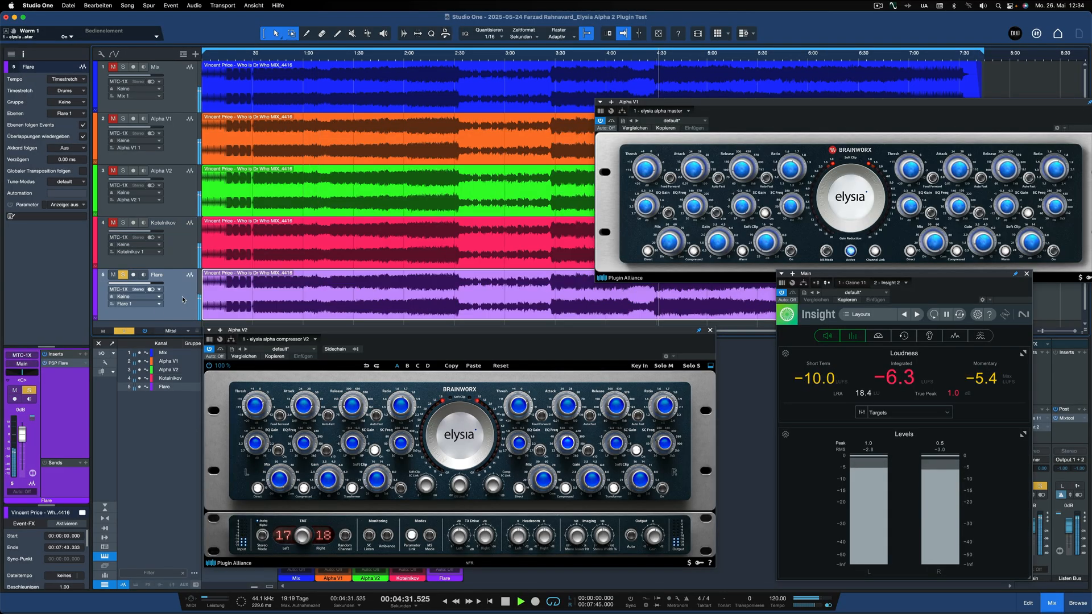
pyautogui.click(67, 366)
pyautogui.moveTo(693, 181); pyautogui.dragTo(494, 172)
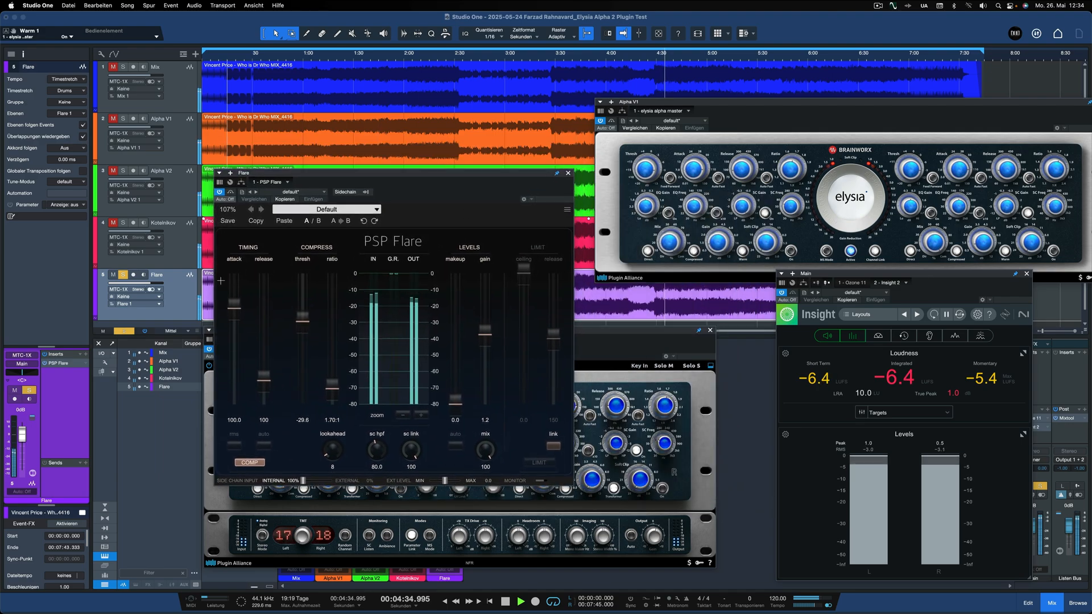
# Open the TDR Kotelnikov plug-in of the Kotelnikov track and reposition the Alpha V2 window beside it.
pyautogui.click(177, 252)
pyautogui.click(67, 366)
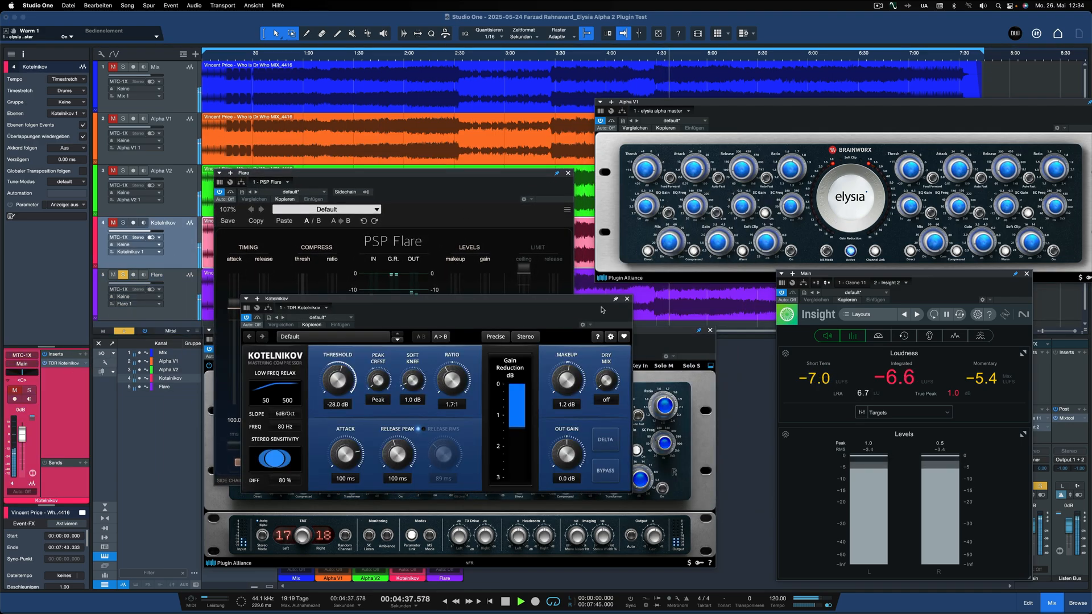
pyautogui.moveTo(665, 332); pyautogui.dragTo(890, 231)
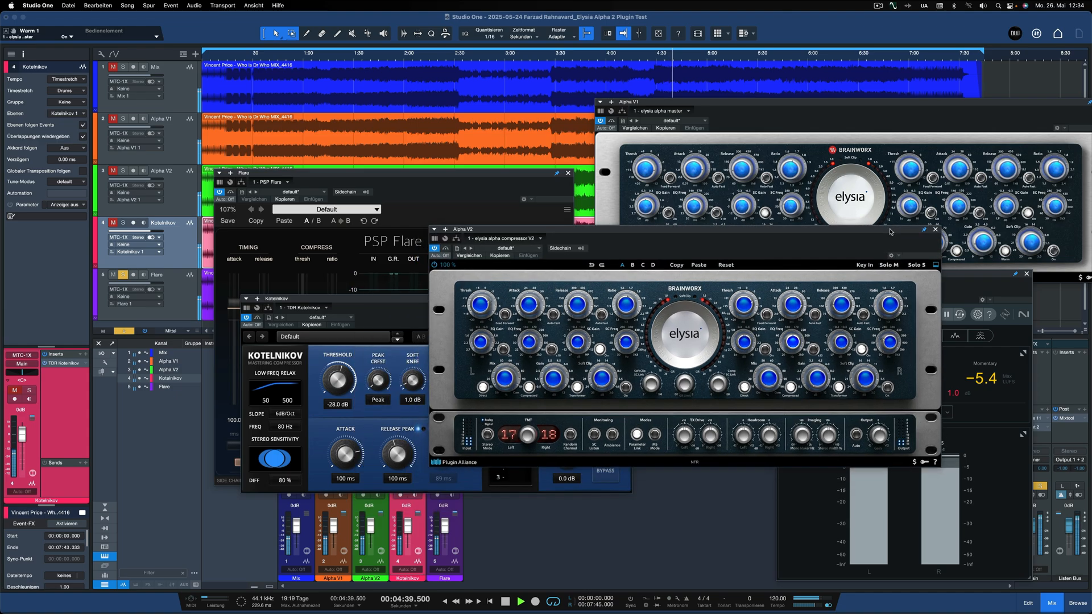
# Compare all four compressors by soloing Alpha V2, Flare, Kotelnikov and Alpha V1 in turn, returning to Alpha V2.
pyautogui.click(123, 171)
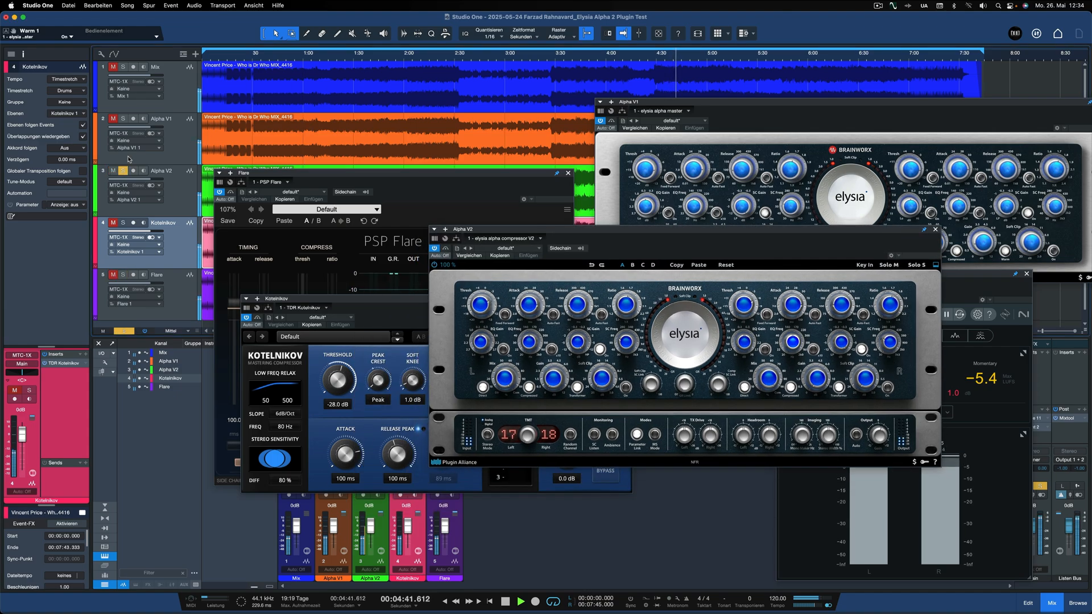
pyautogui.click(123, 274)
pyautogui.click(124, 223)
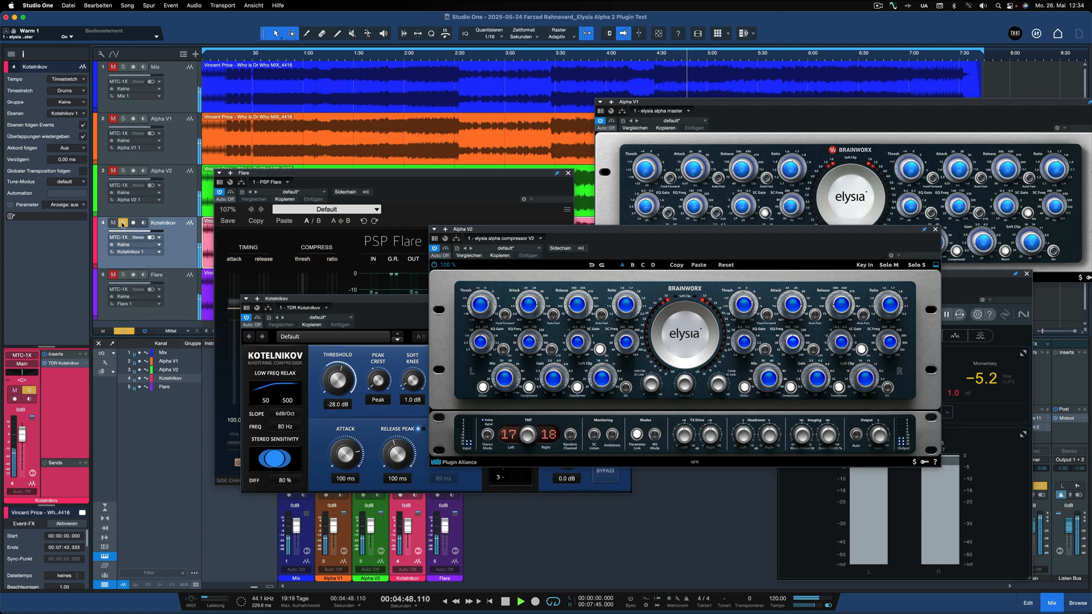
pyautogui.click(123, 171)
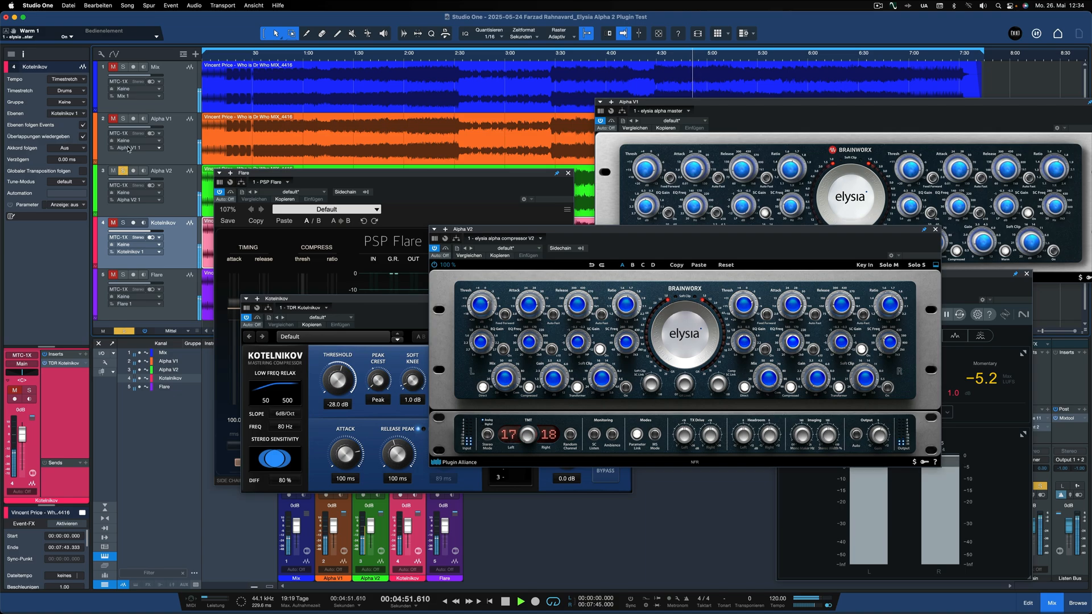
pyautogui.click(124, 119)
pyautogui.click(124, 172)
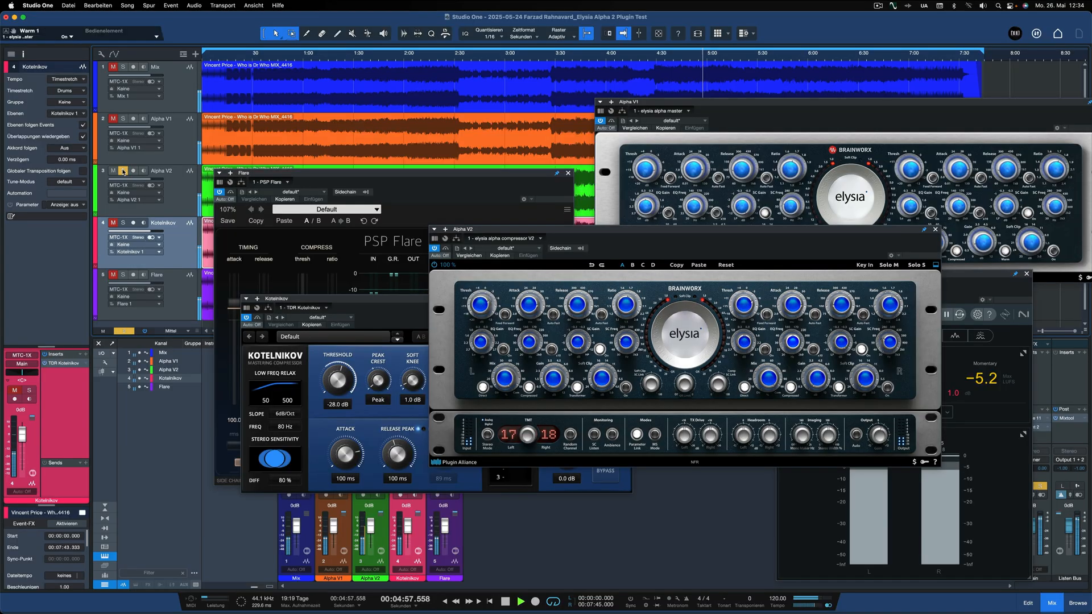